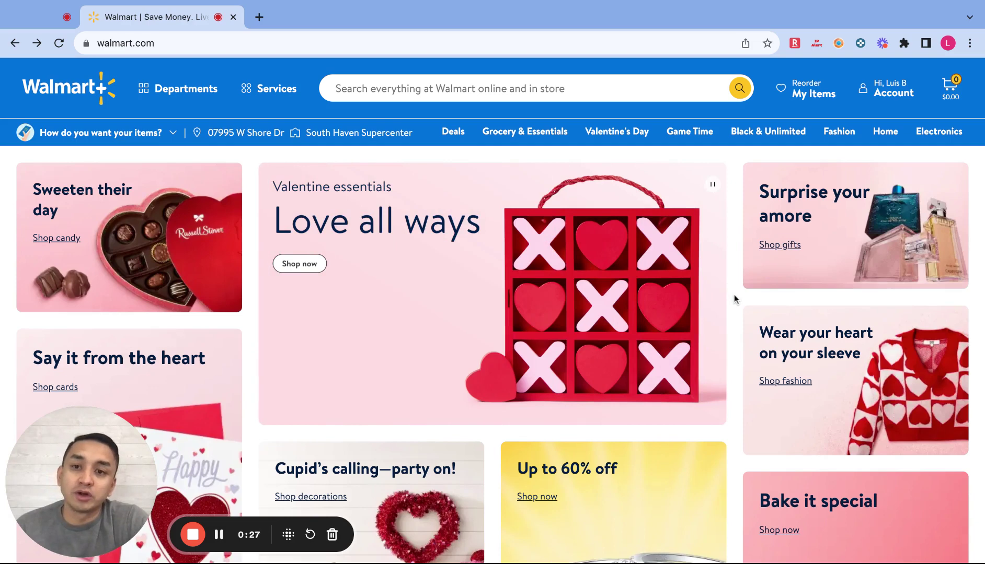
- Browse the Walmart homepage's flash deals and suggested products for an item to compare
scroll(733, 296, "down", 1)
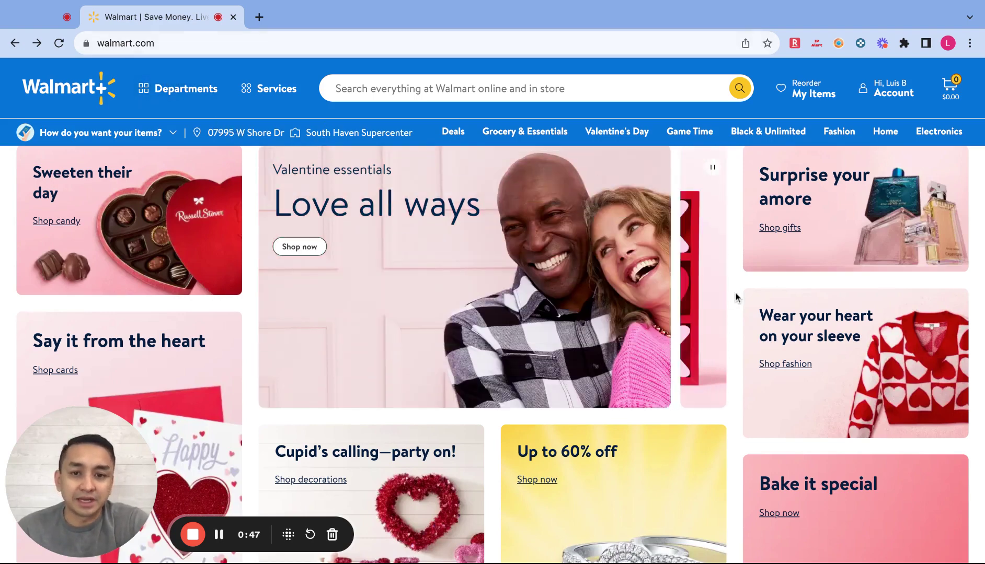
scroll(736, 297, "down", 4)
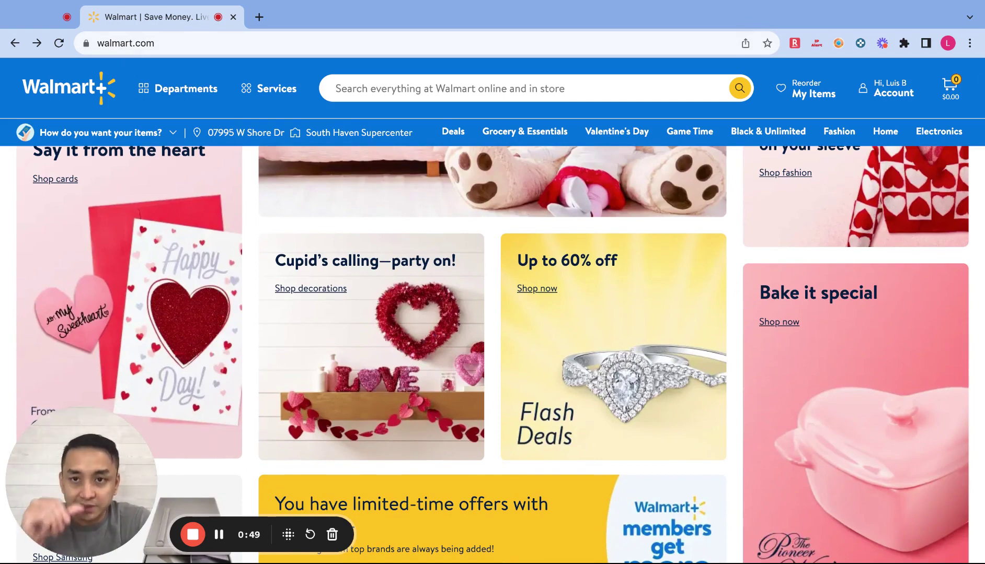
scroll(736, 296, "down", 10)
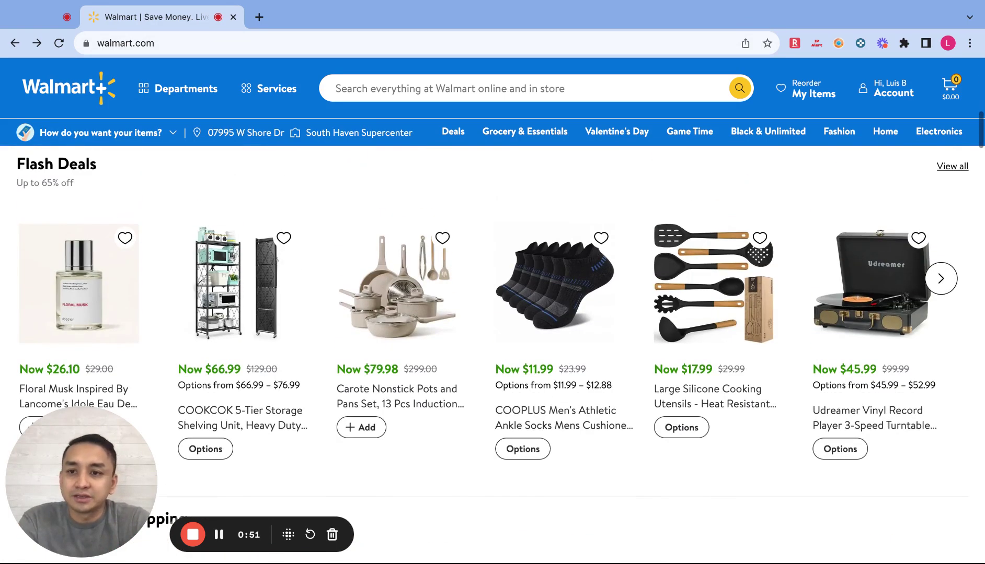
scroll(492, 355, "up", 1)
scroll(492, 355, "down", 3)
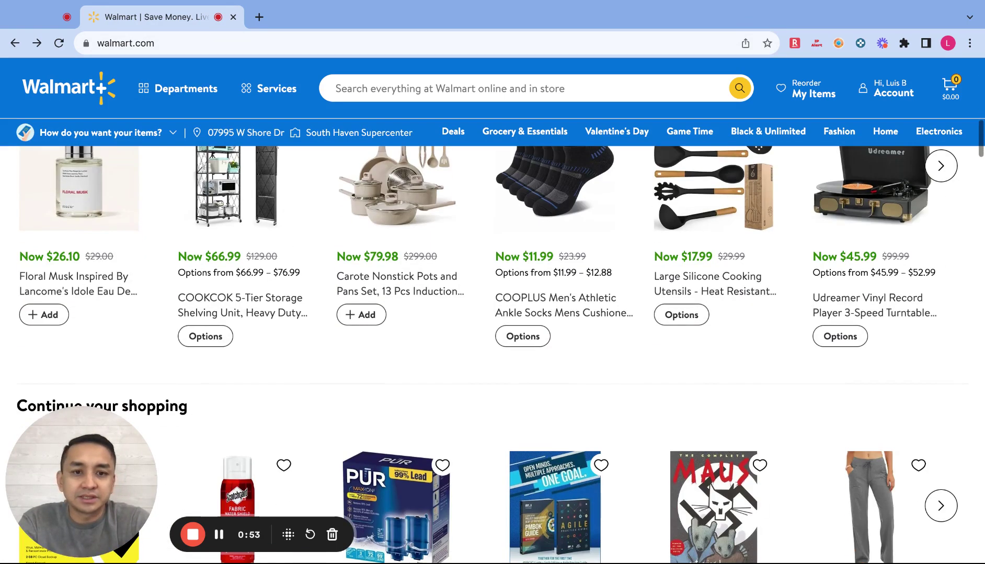
scroll(680, 359, "down", 3)
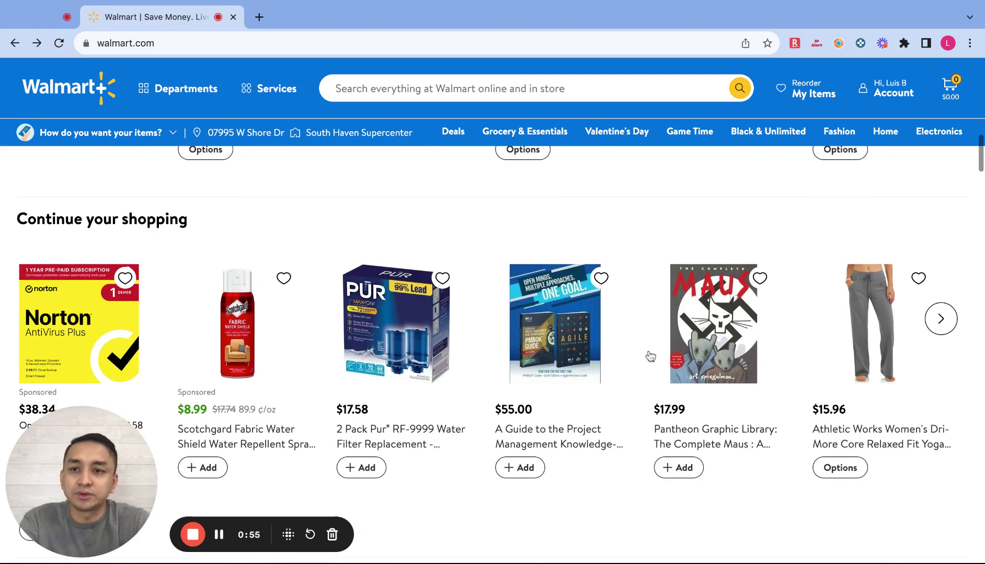
scroll(650, 357, "down", 8)
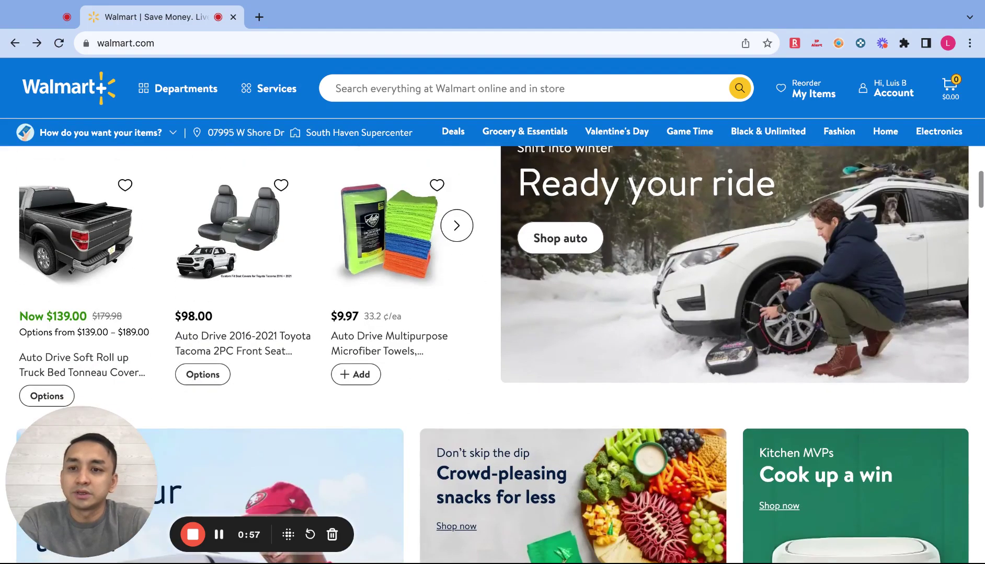
scroll(650, 357, "up", 10)
scroll(650, 357, "up", 3)
scroll(650, 357, "down", 5)
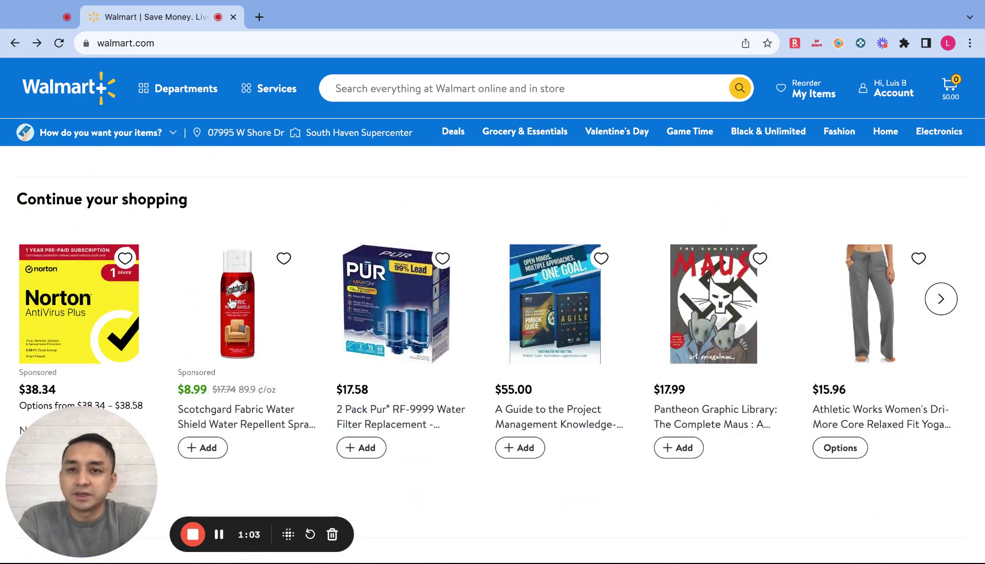
- Open the Scotchgard Fabric Water Shield spray in a new tab and copy its full product title
left_click(232, 303, "super")
left_click(304, 20)
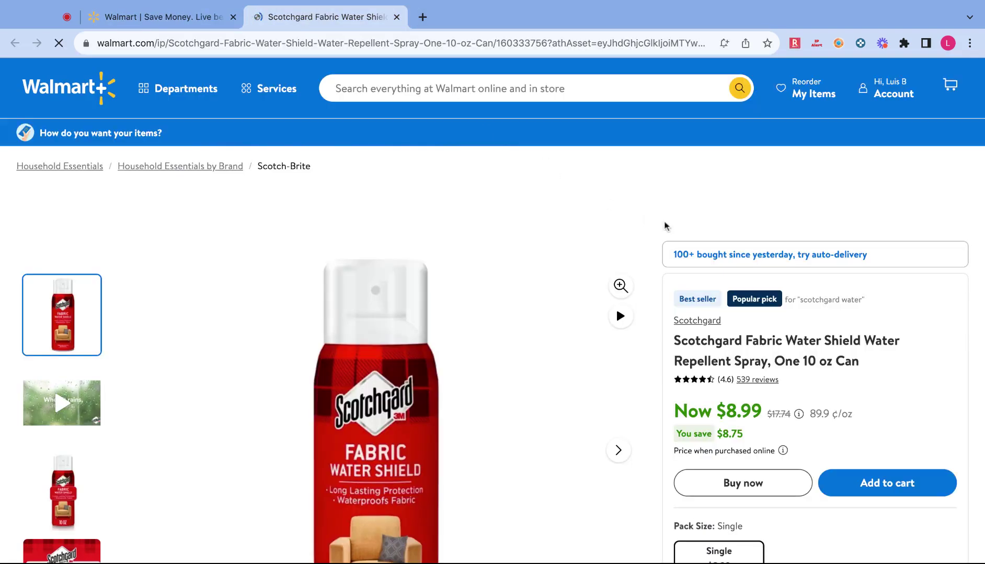
scroll(727, 282, "down", 2)
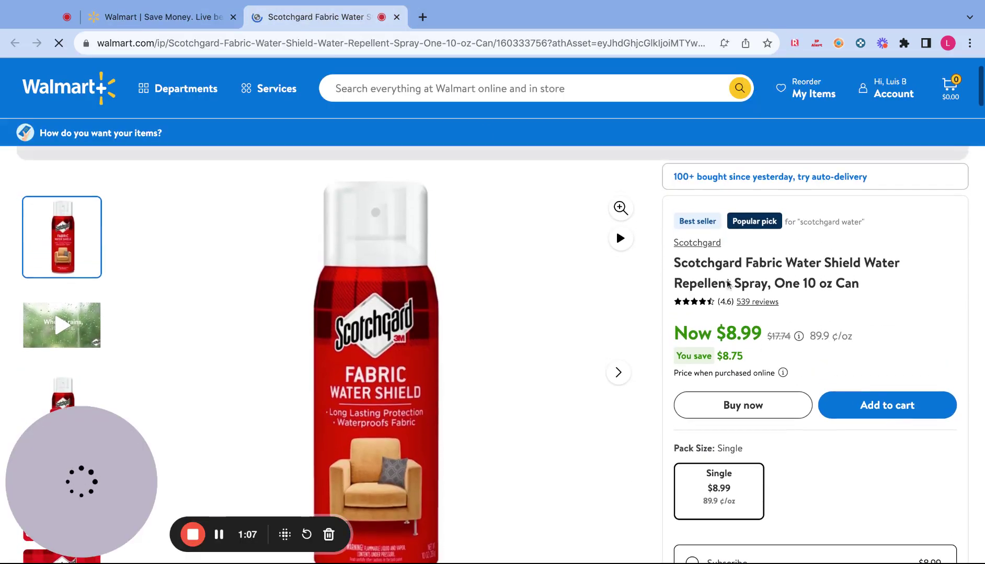
left_click_drag(674, 261, 860, 285)
key("super+c")
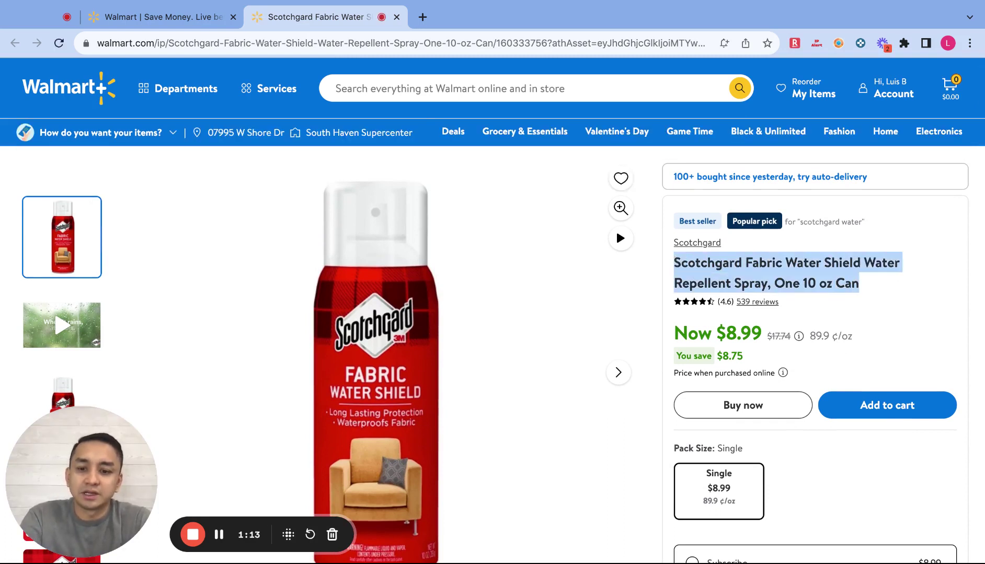
- Open Amazon in a new browser tab and go to its homepage
left_click(425, 18)
type("amazon")
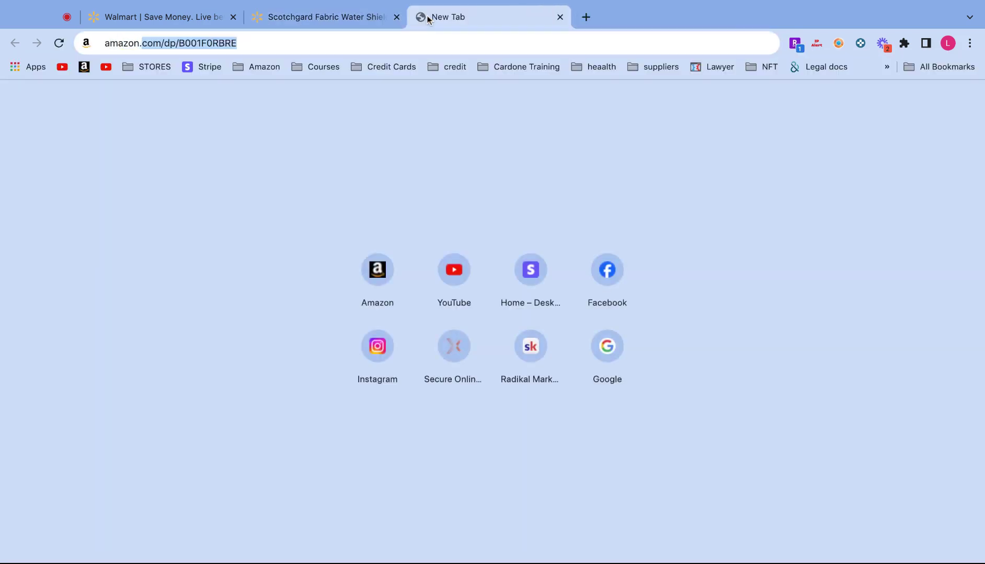
type(".com")
key("Return")
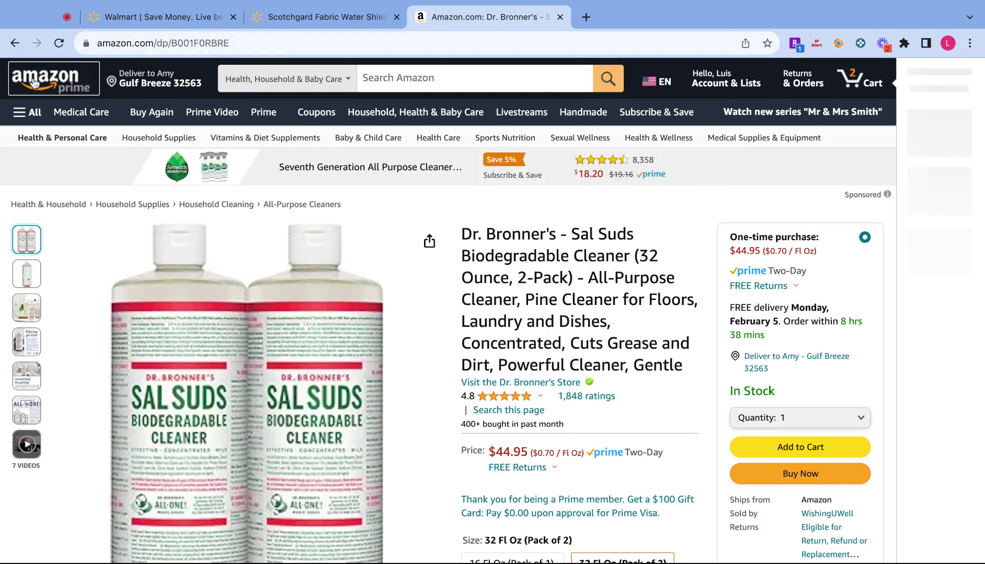
left_click(34, 83)
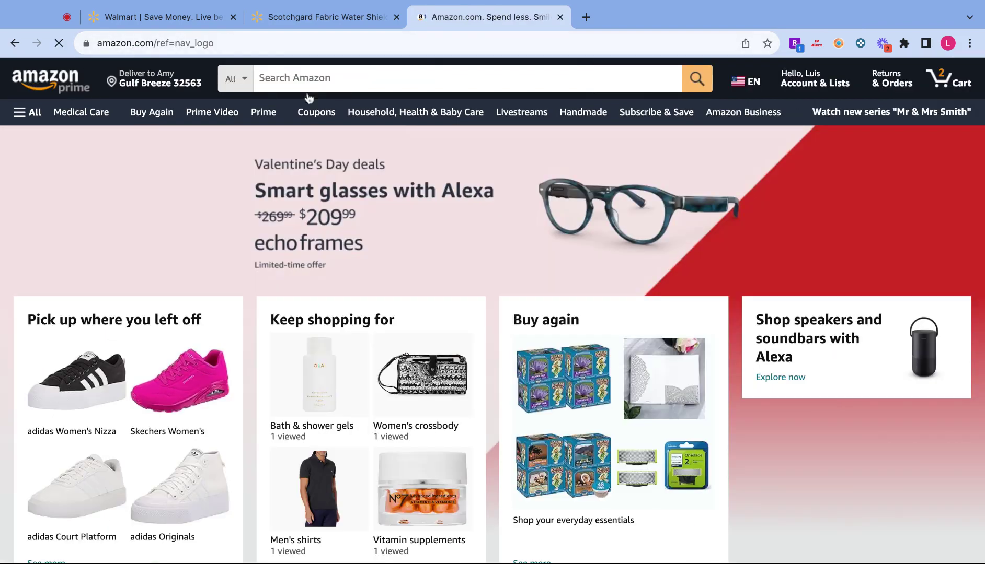
- Search Amazon for the copied title "Scotchgard Fabric Water Shield Water Repellent Spray, One 10 oz Can"
left_click(352, 75)
key("super+v")
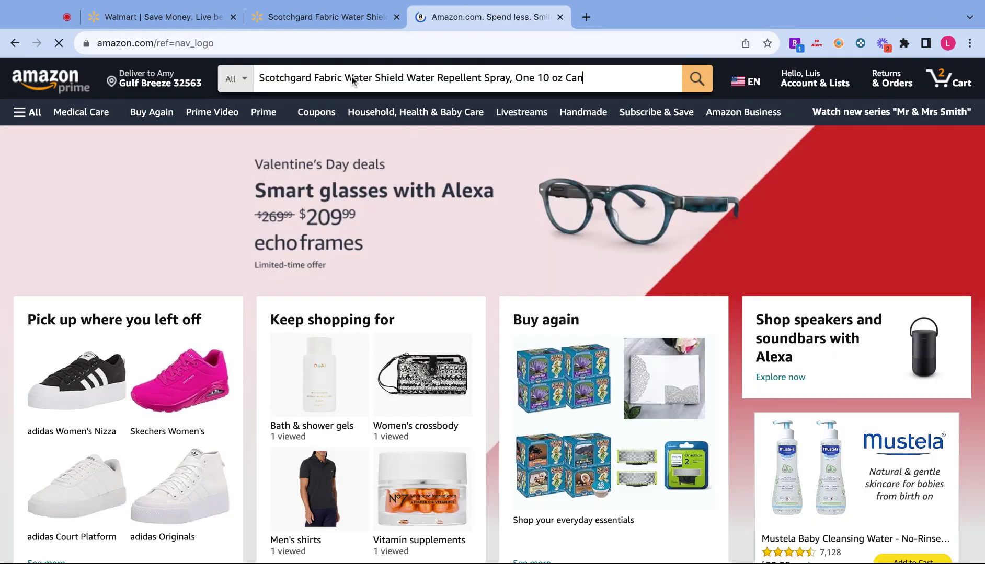
key("Return")
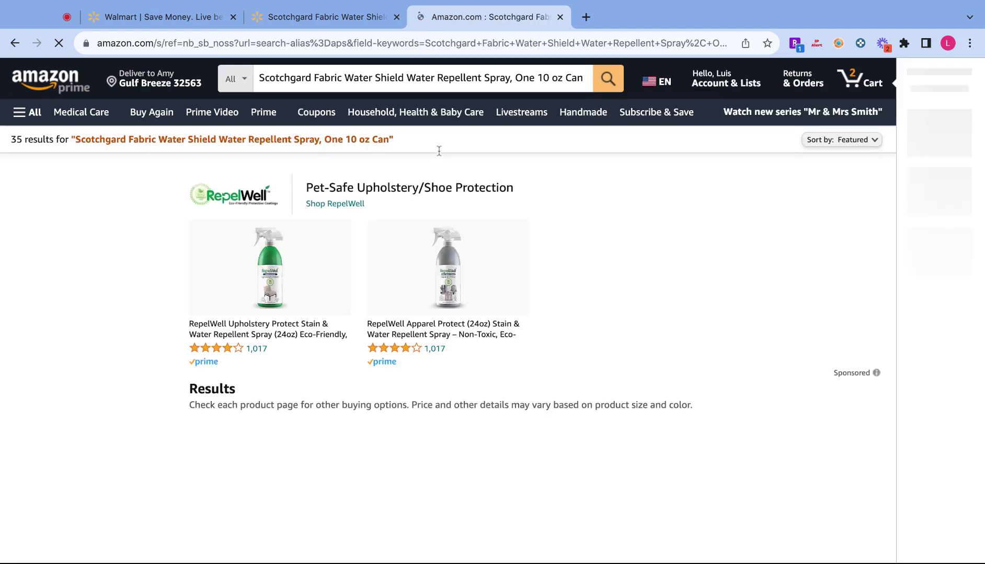
scroll(724, 265, "down", 4)
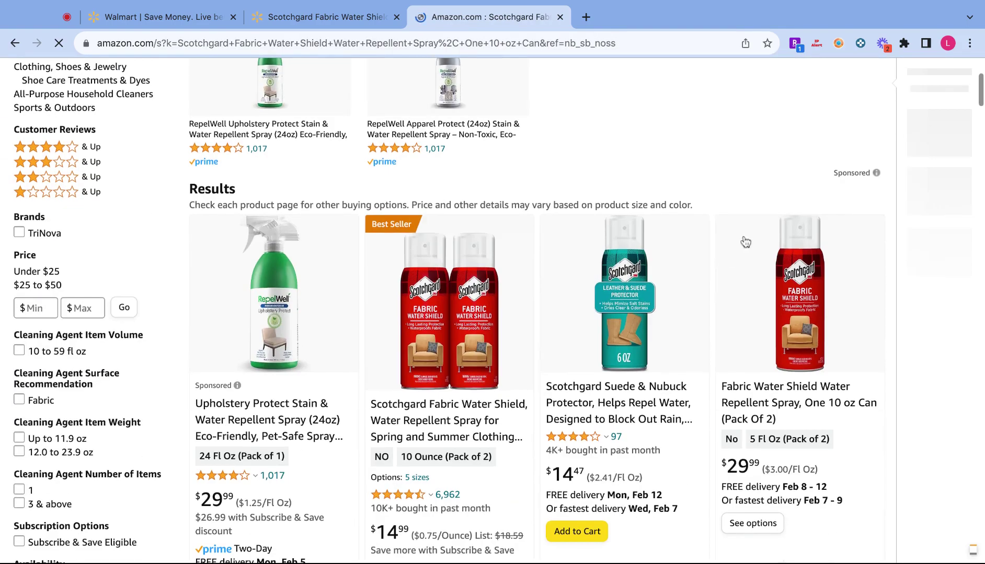
- Check the Walmart product against the Amazon results and open the $29.99 Fabric Water Shield (Pack Of 2) listing in a new tab
left_click(327, 23)
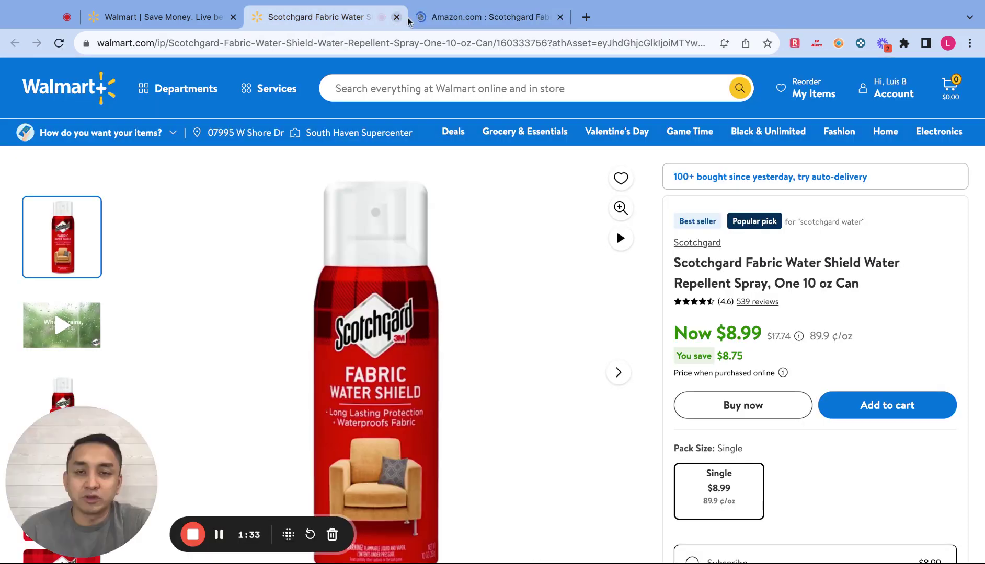
left_click(473, 21)
scroll(714, 190, "down", 3)
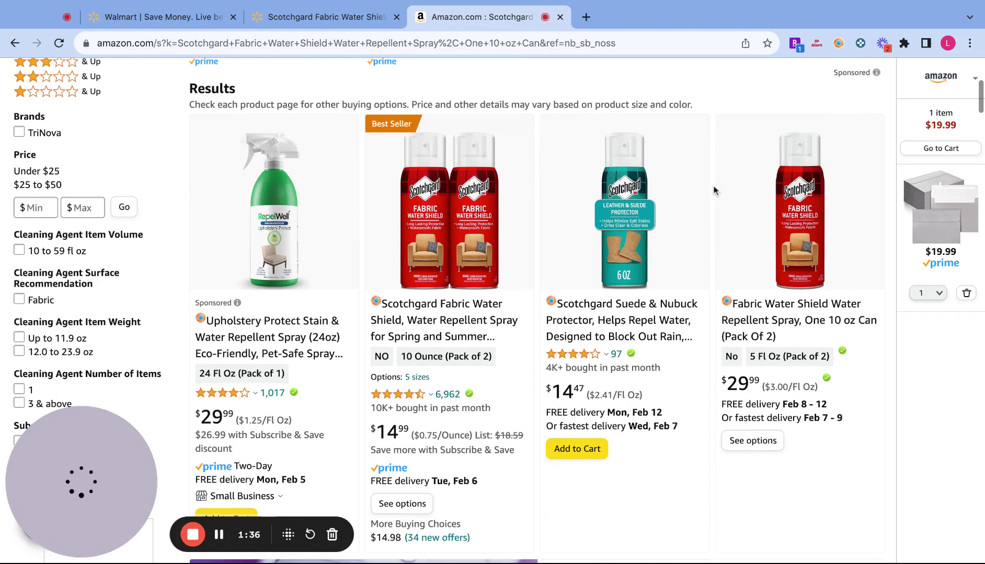
left_click(794, 219, "super")
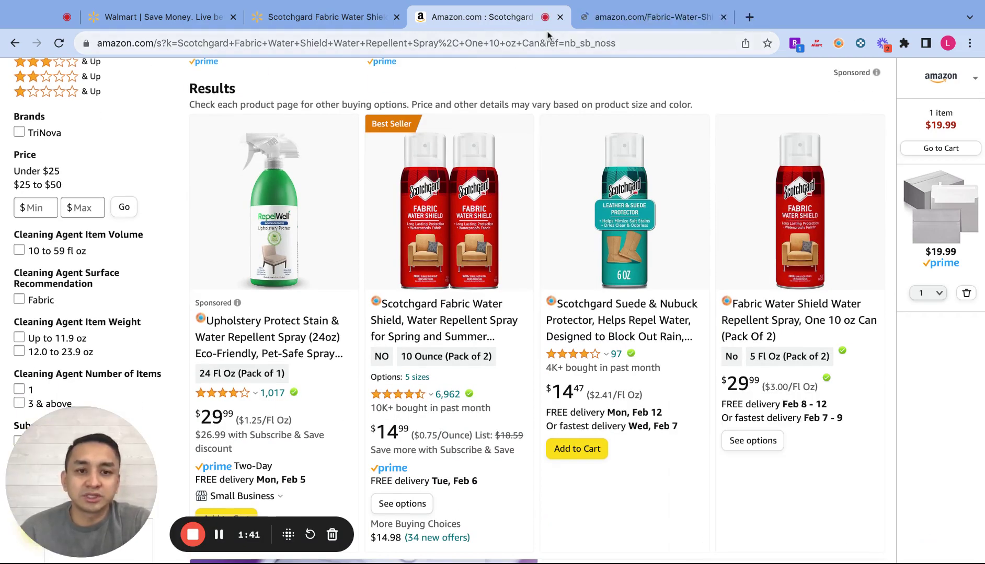
- Open the best-seller Scotchgard Fabric Water Shield two-pack in another tab and look through the remaining Amazon results
mouse_move(462, 209)
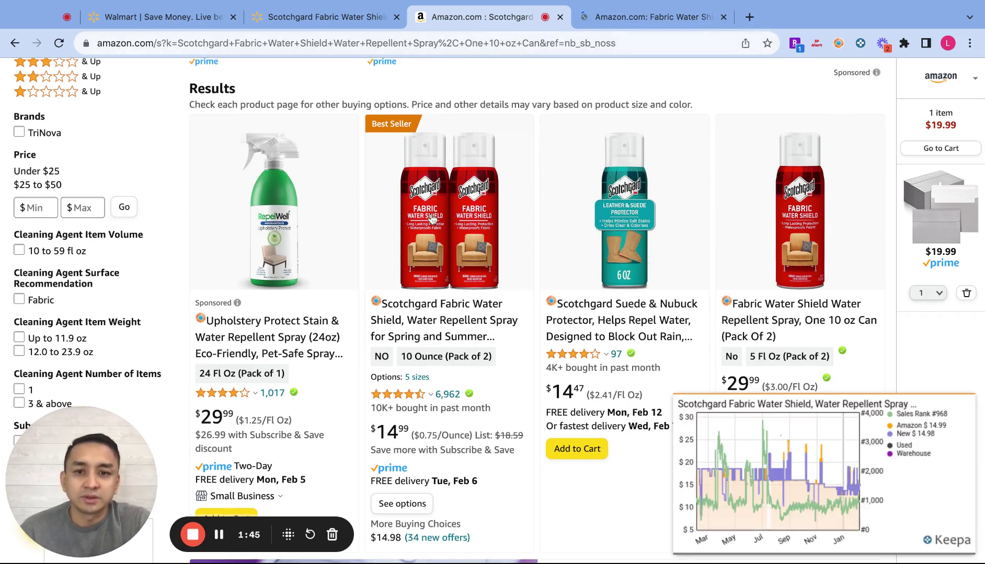
scroll(431, 220, "down", 3)
scroll(458, 219, "up", 3)
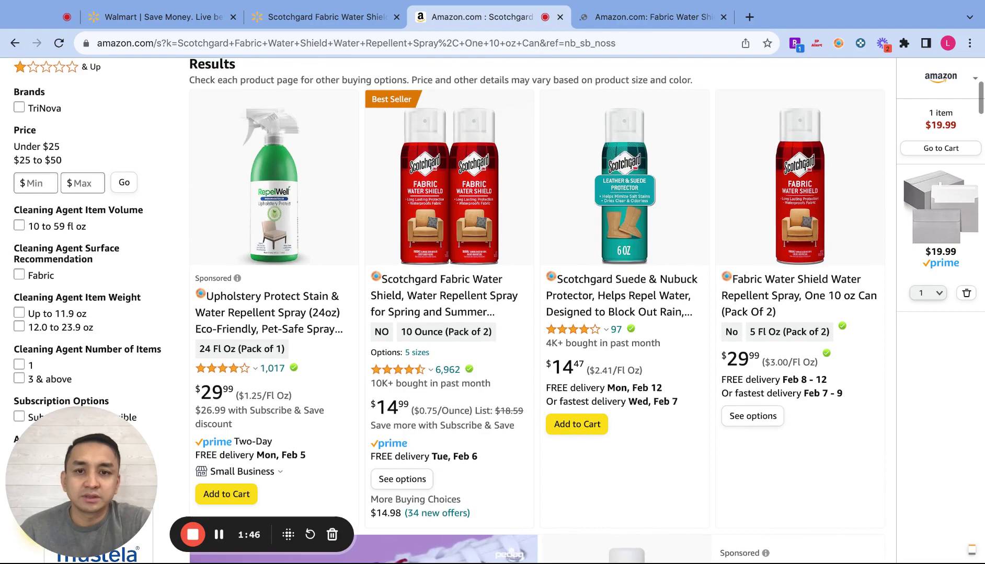
middle_click(458, 220)
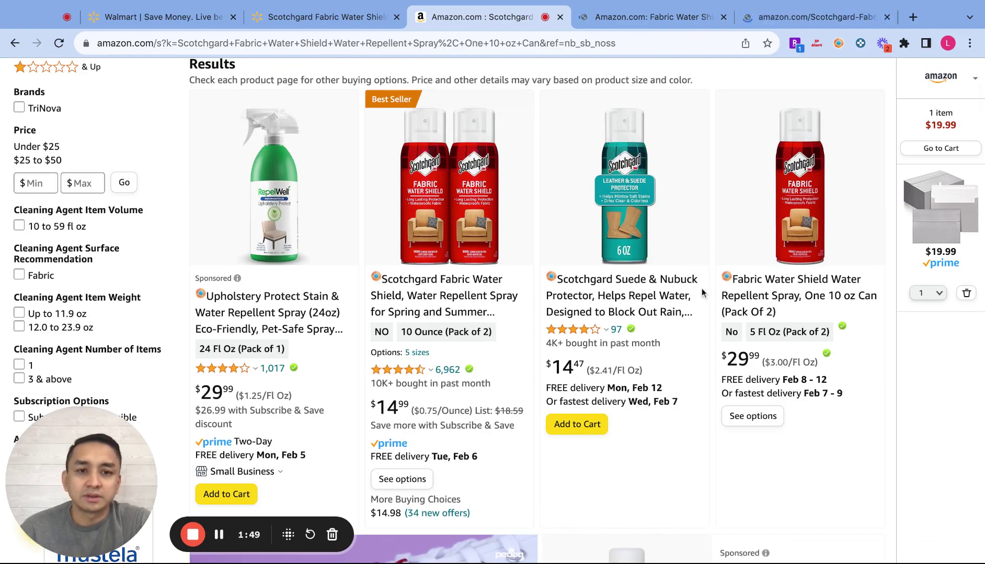
scroll(725, 307, "down", 10)
scroll(725, 307, "up", 10)
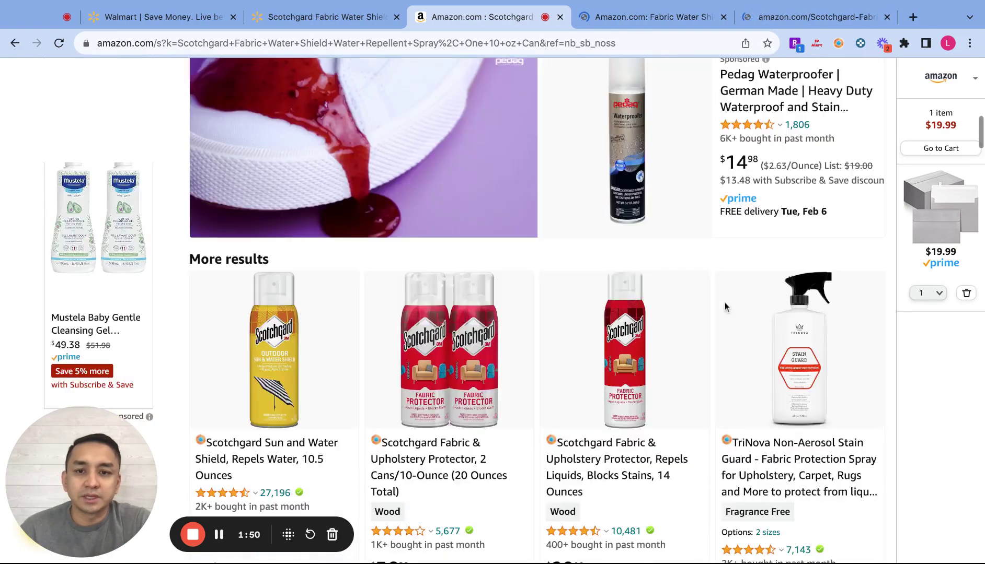
scroll(725, 308, "down", 3)
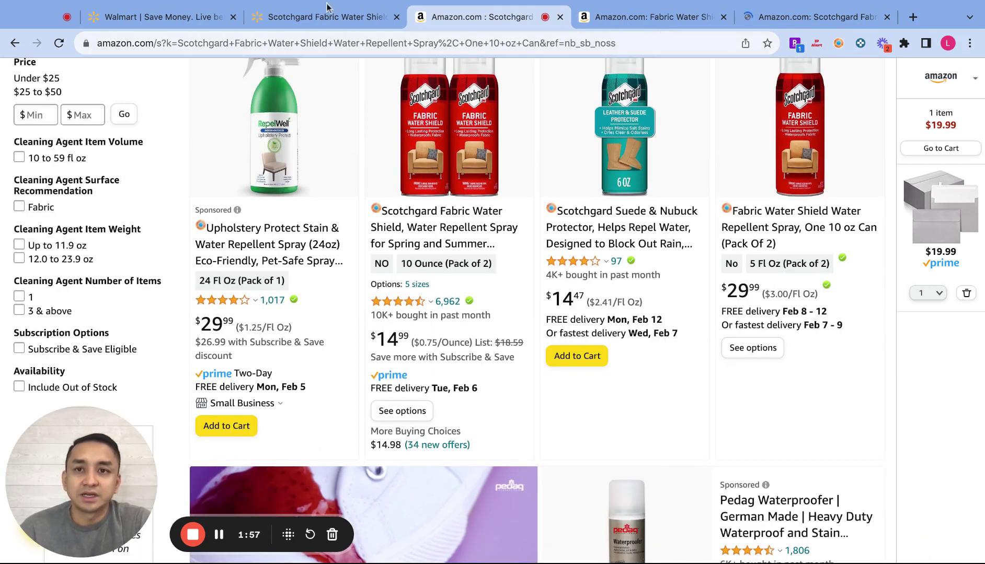
- Return to the Walmart product page and highlight "One 10 oz Can" in the title to check the pack size
left_click(325, 19)
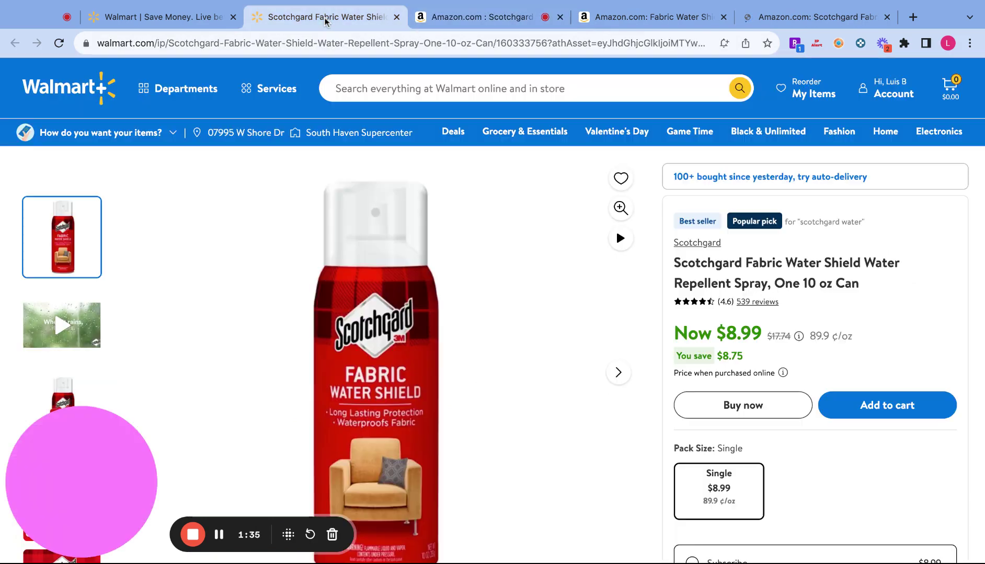
scroll(862, 256, "down", 2)
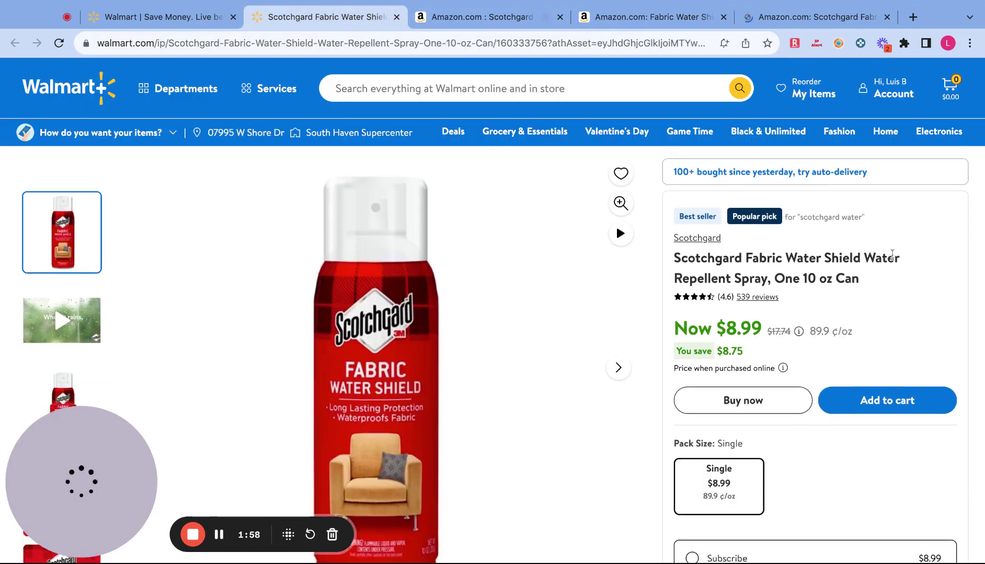
scroll(892, 255, "up", 1)
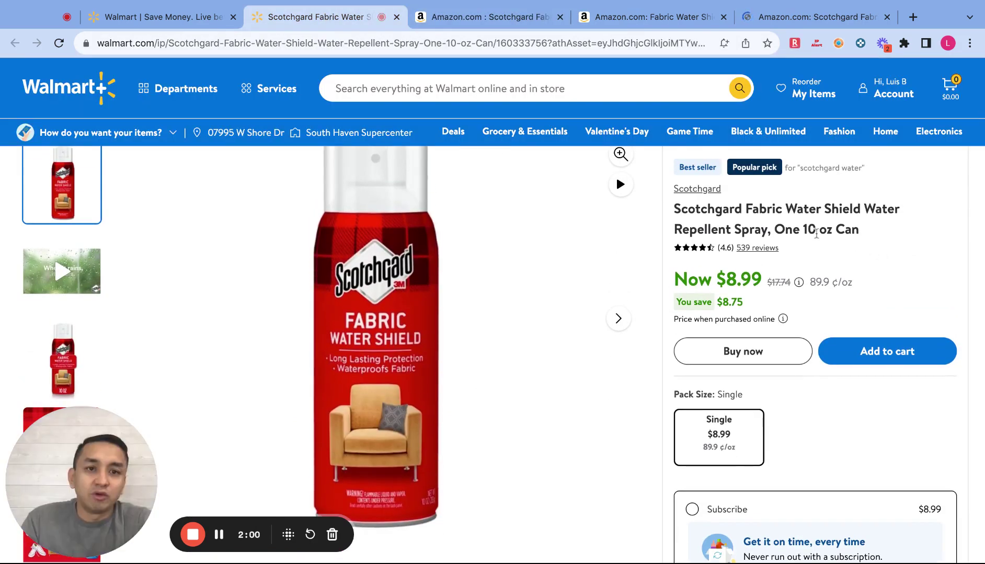
left_click_drag(775, 229, 859, 229)
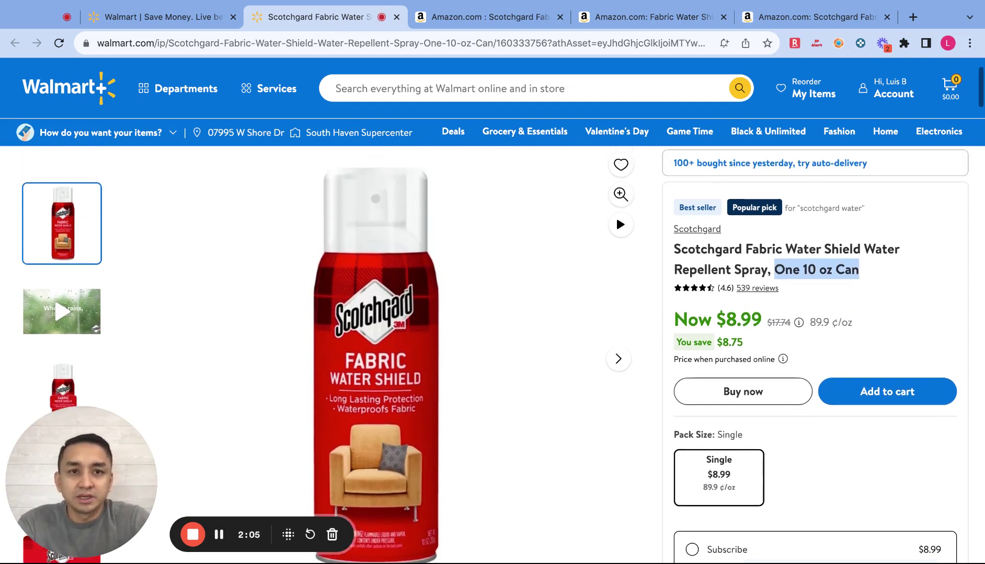
- Switch to the Amazon Fabric Water Shield (Pack Of 2) listing, read its IP Alert about Generic listings and dismiss it
left_click(679, 20)
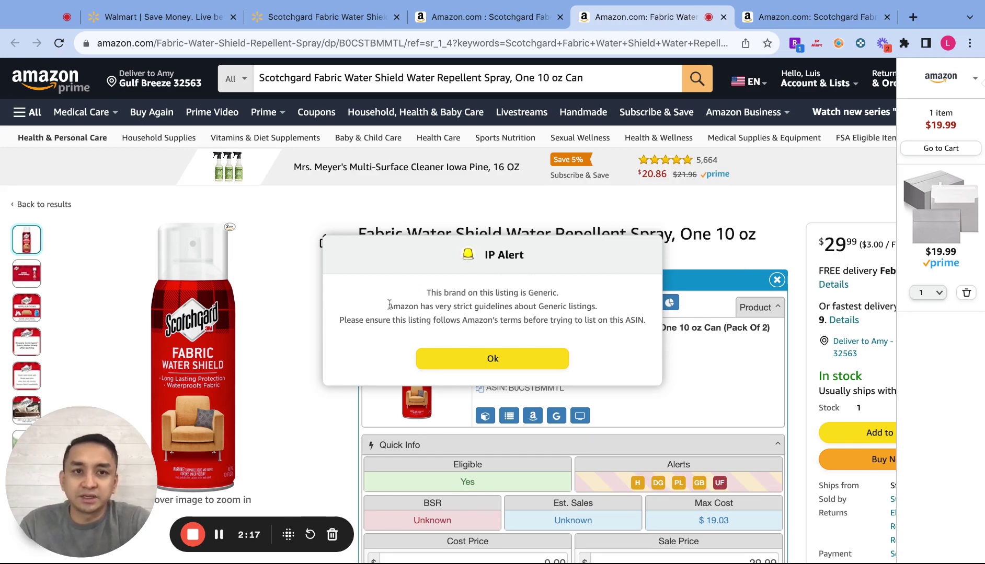
left_click_drag(389, 305, 644, 320)
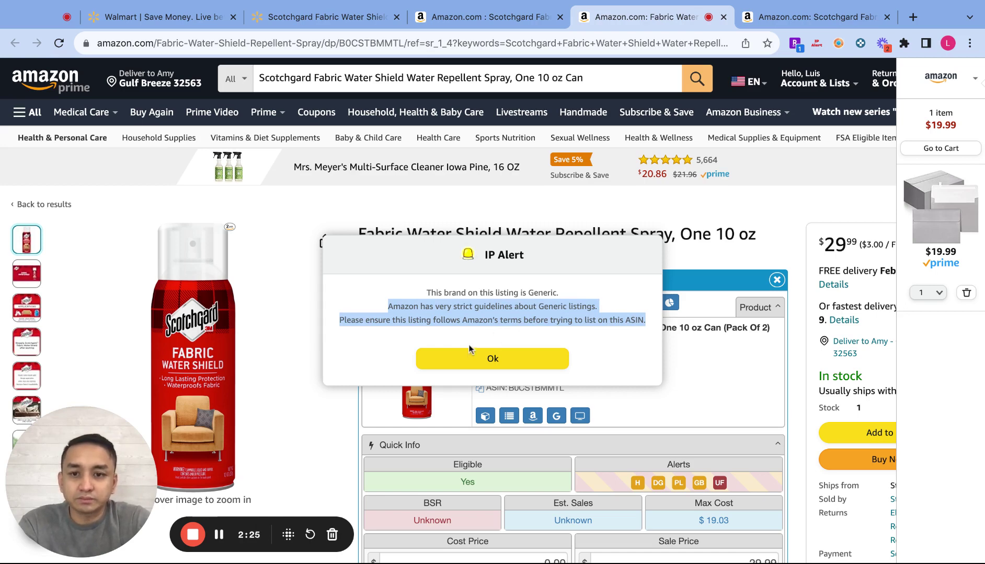
left_click(491, 360)
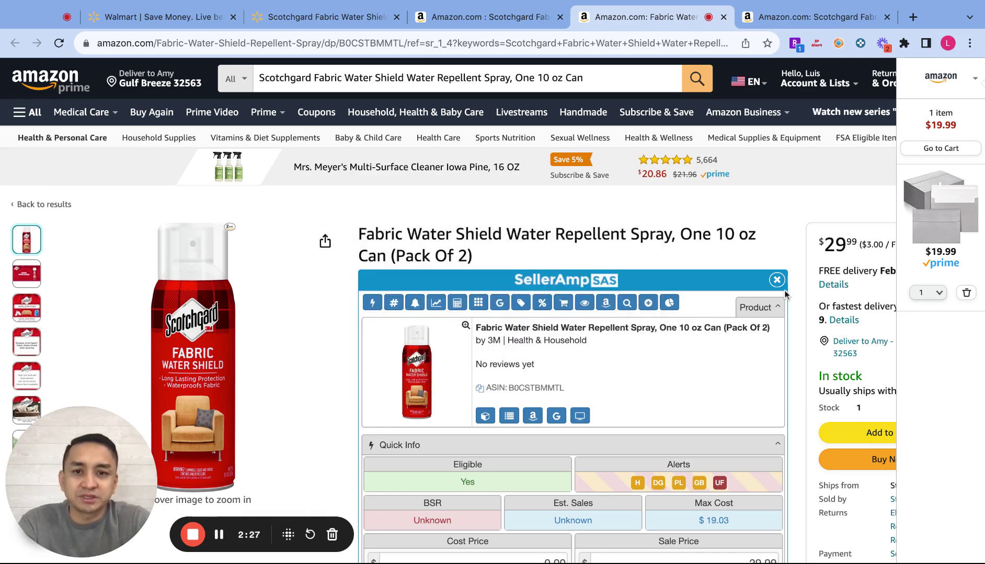
- Examine the SellerAmp quick info for the Pack Of 2 listing, including eligibility, alerts such as hazmat, and profit
scroll(798, 289, "down", 4)
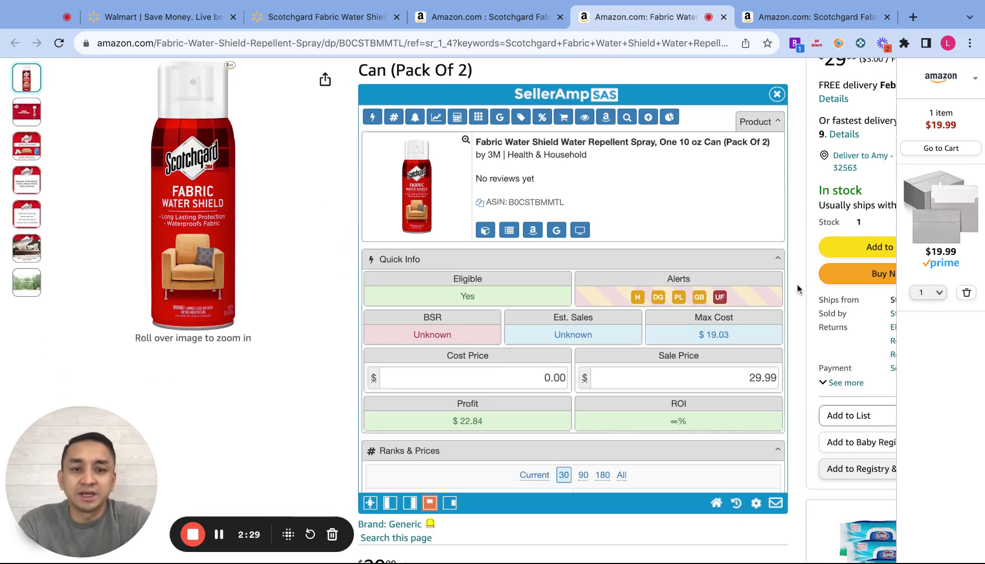
scroll(701, 313, "up", 1)
mouse_move(701, 328)
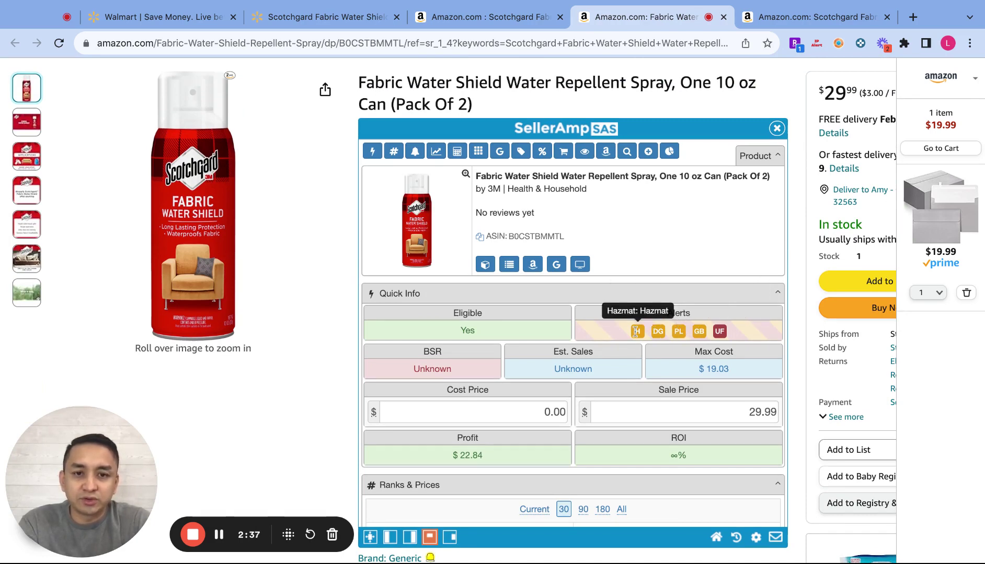
scroll(795, 230, "down", 1)
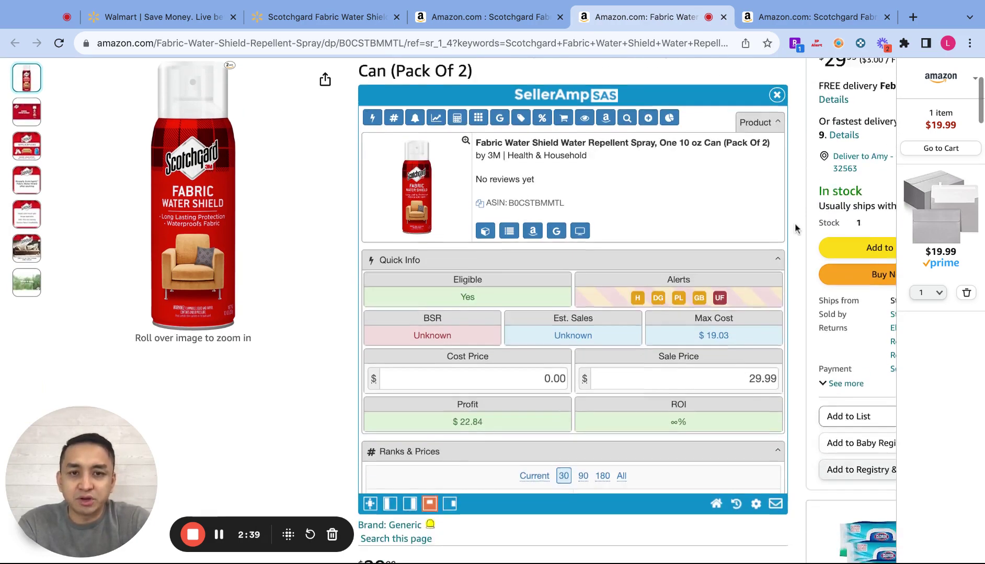
scroll(795, 230, "up", 1)
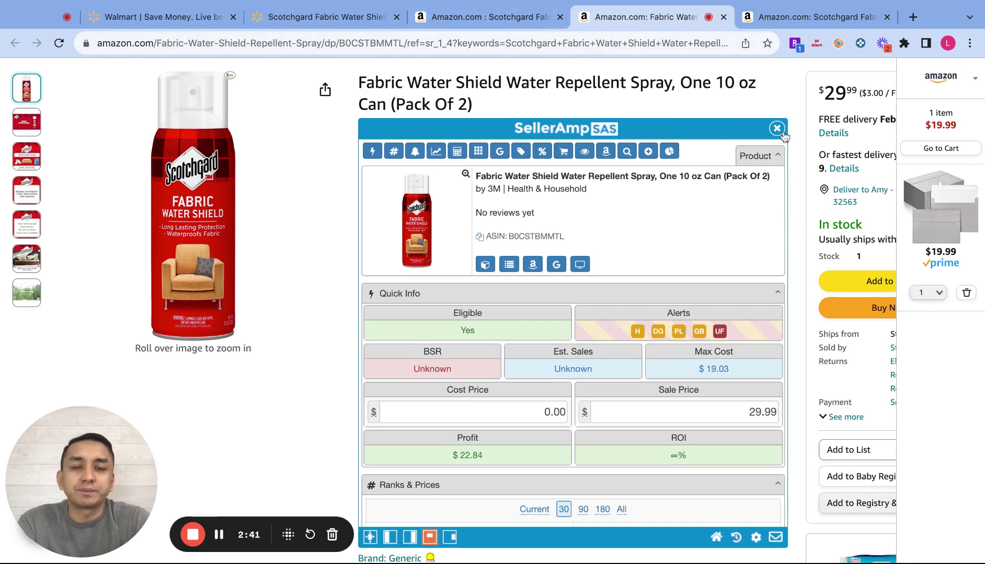
- Compare the SellerAmp quick info of the Fabric Water Shield (Pack Of 2) listing with the Scotchgard Two 10 oz Cans listing
left_click(494, 20)
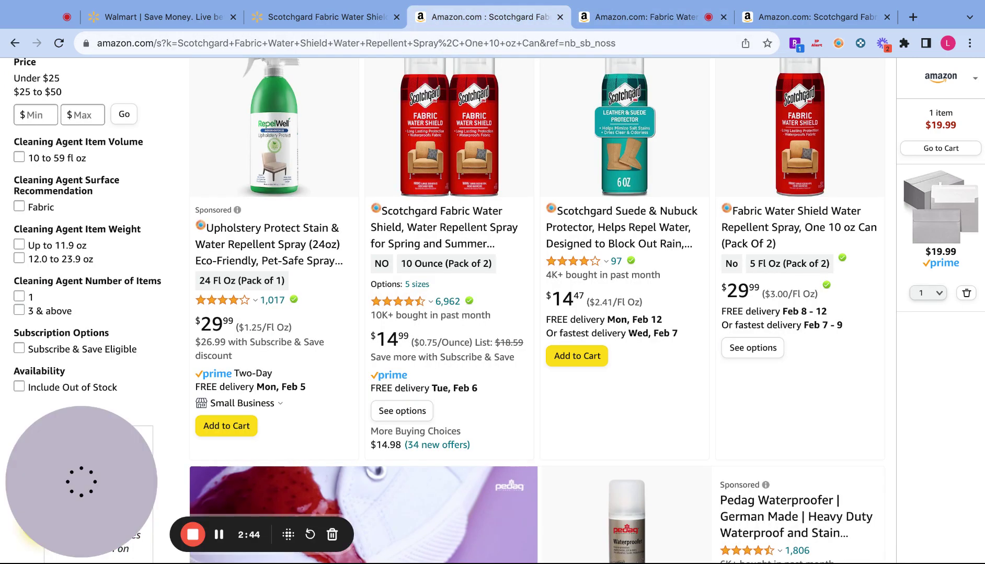
left_click(698, 19)
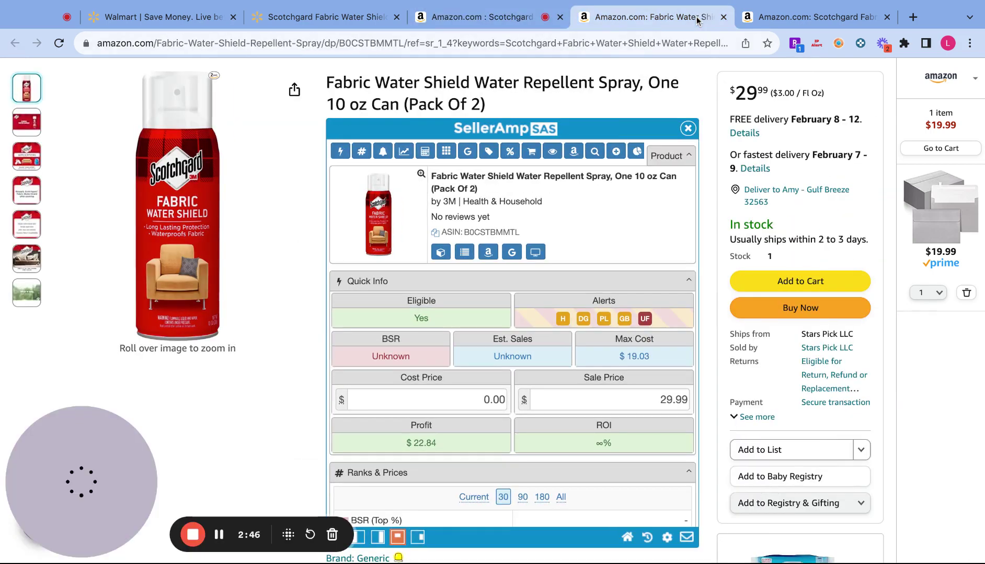
left_click(787, 13)
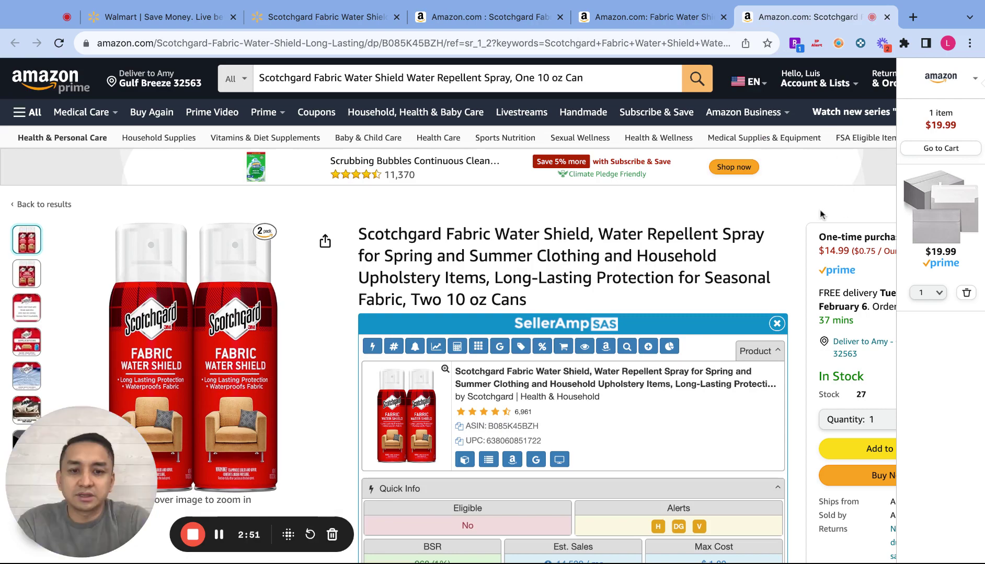
scroll(820, 214, "down", 2)
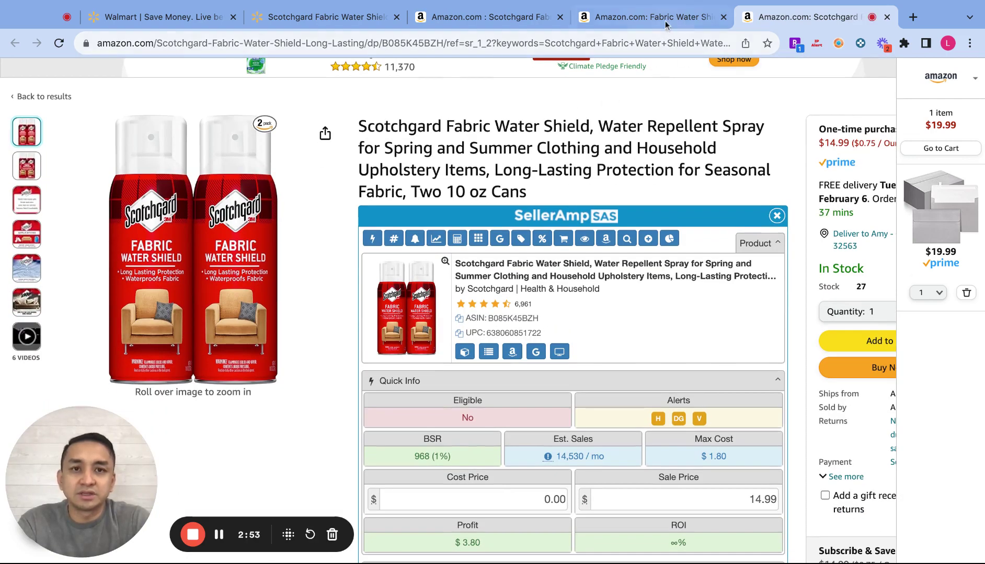
left_click(667, 22)
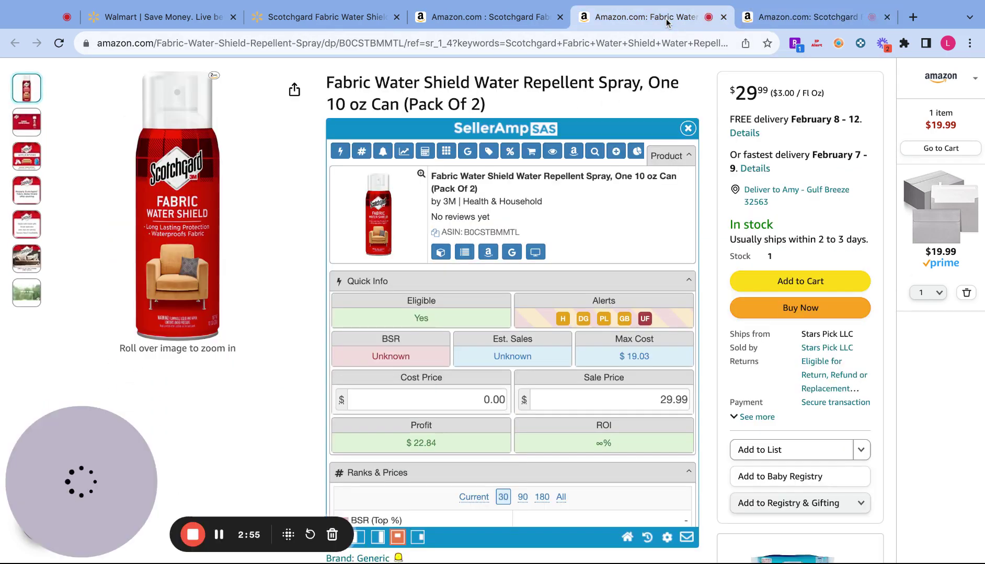
left_click(806, 20)
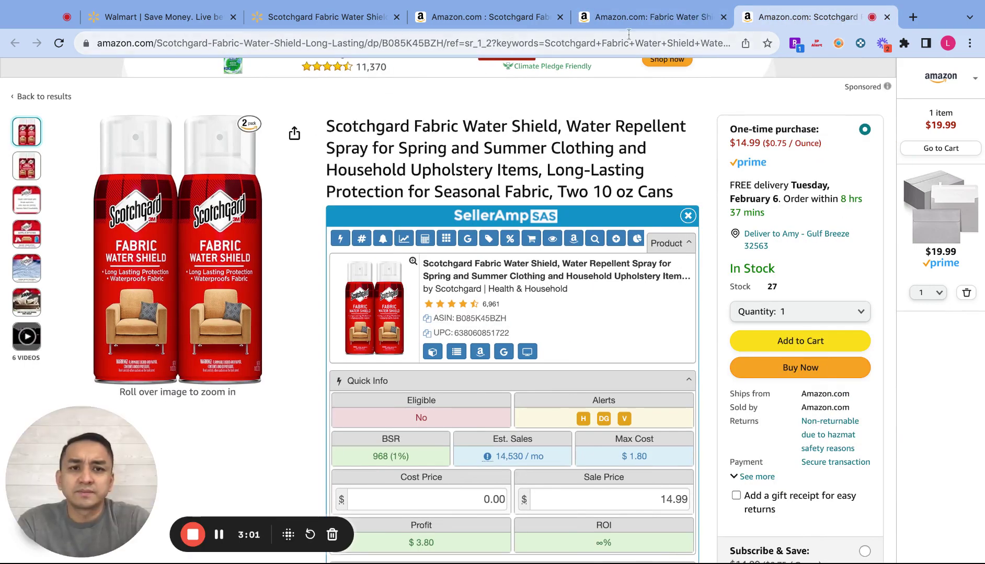
- Go back through the Pack Of 2 listing and the Amazon results to the Walmart product page to check the single can's price
left_click(662, 17)
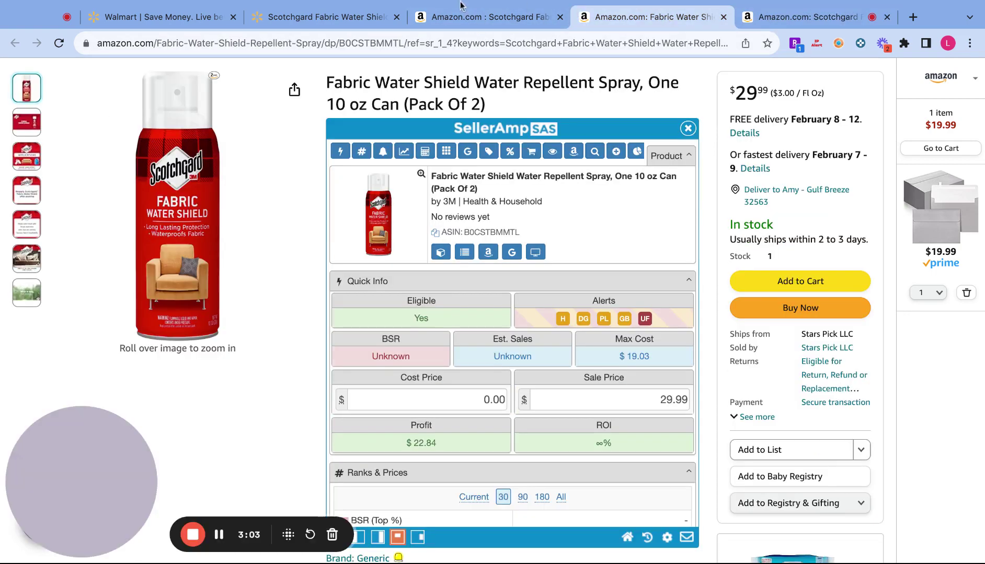
left_click(485, 18)
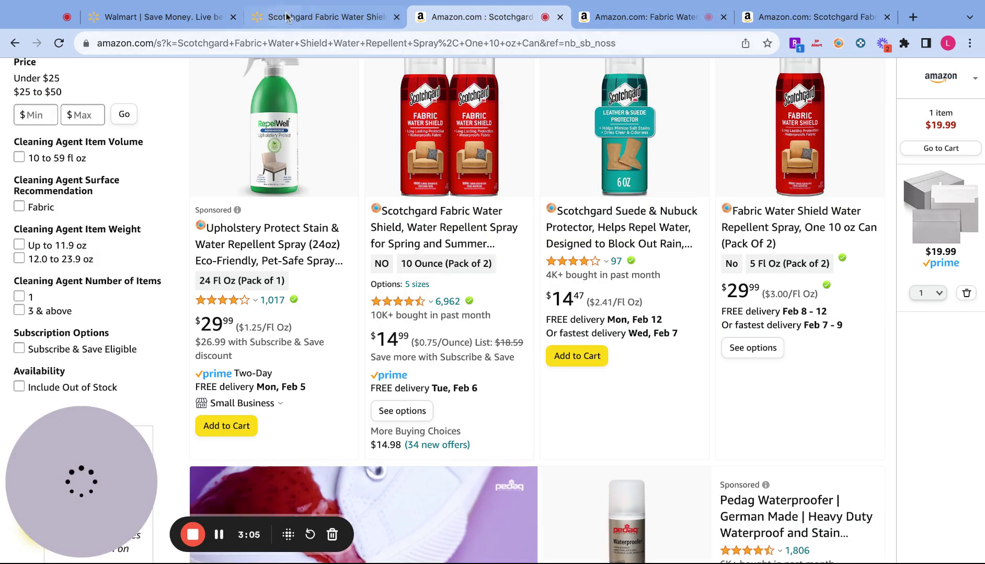
left_click(303, 17)
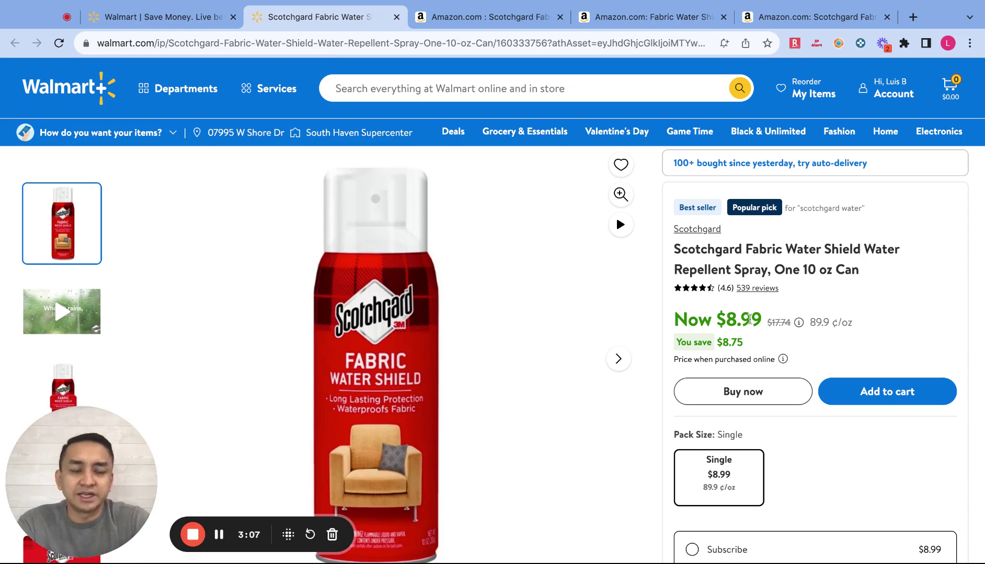
- Review the Fabric Water Shield (Pack Of 2) listing on Amazon once more and close its tab
left_click(647, 23)
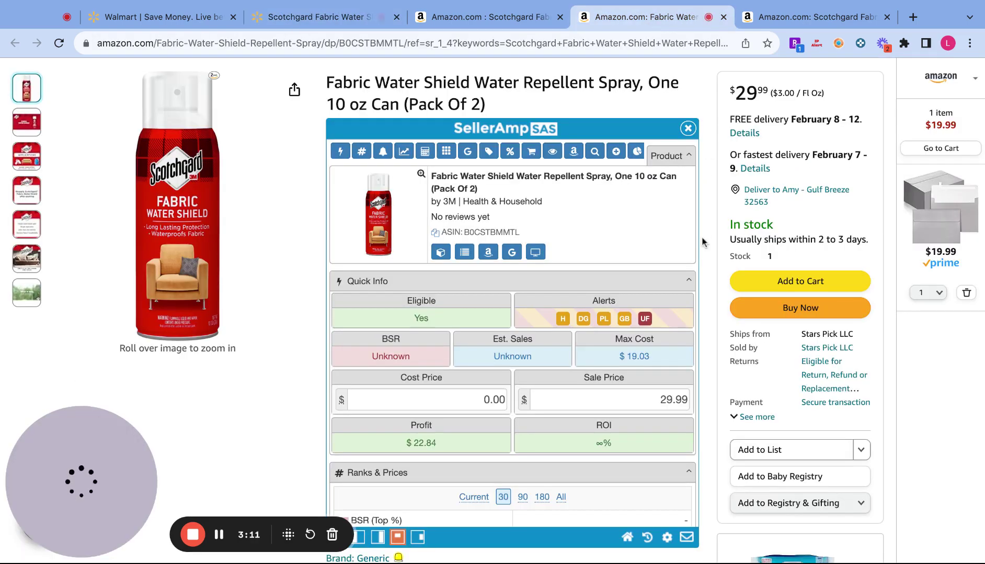
scroll(702, 242, "down", 2)
scroll(702, 242, "up", 2)
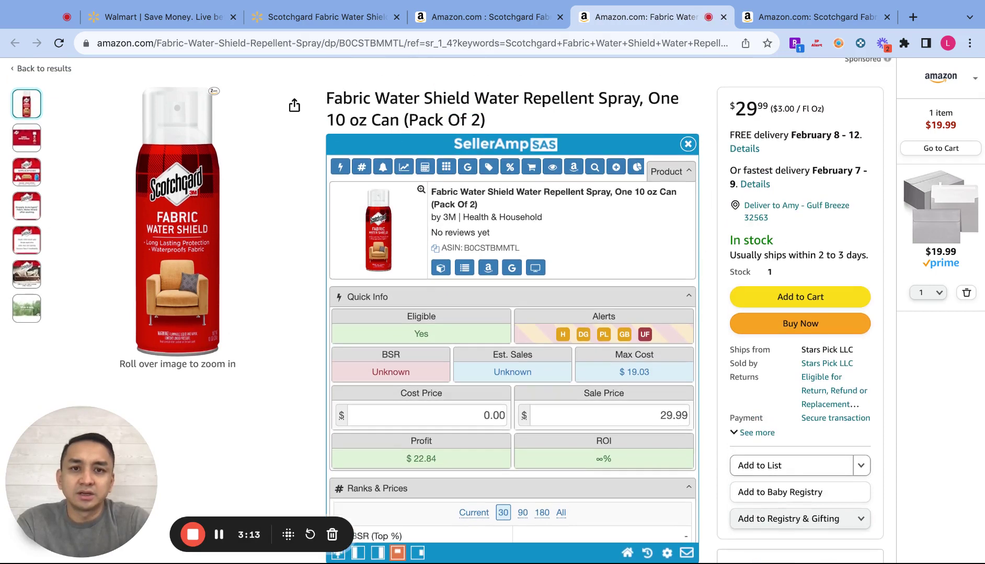
scroll(737, 151, "up", 1)
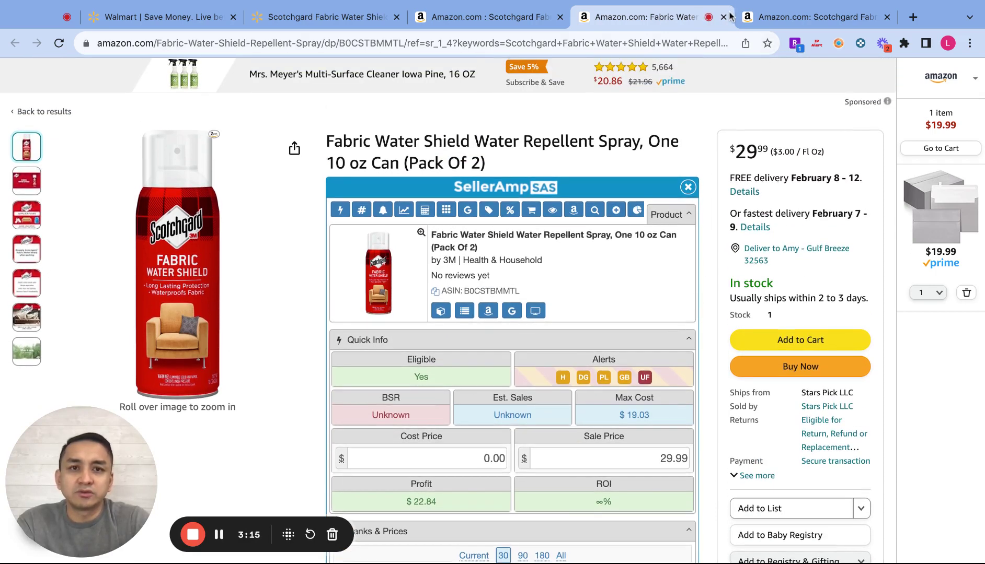
left_click(724, 18)
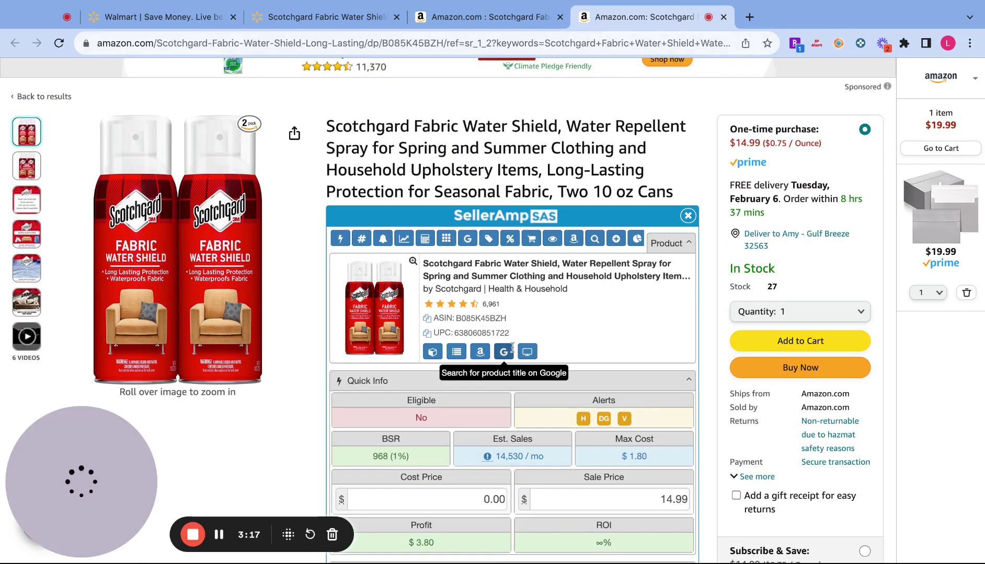
- Set the SellerAmp cost price to 18 for the Scotchgard Two 10 oz Cans listing
scroll(478, 376, "down", 2)
left_click(483, 381)
type("18")
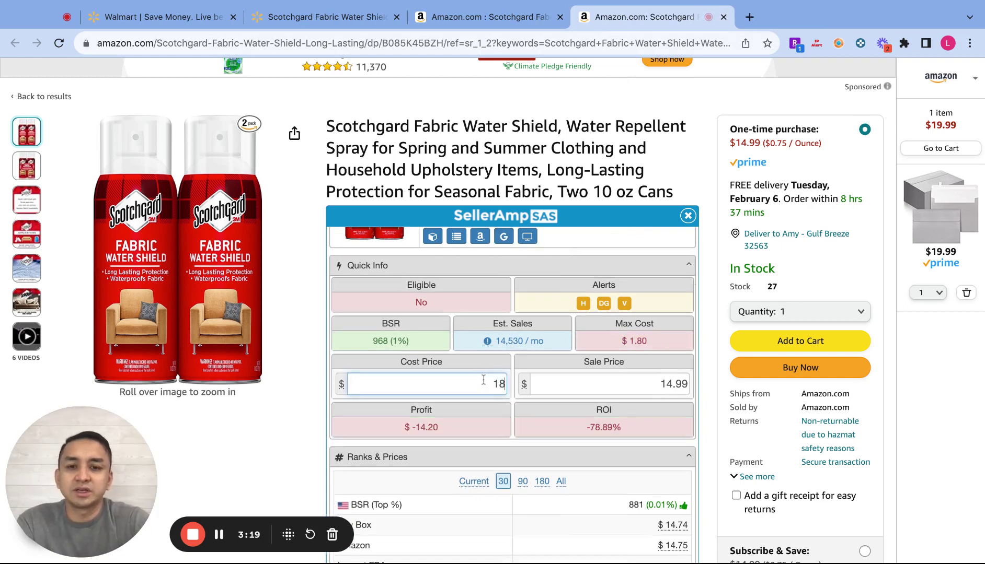
left_click(709, 269)
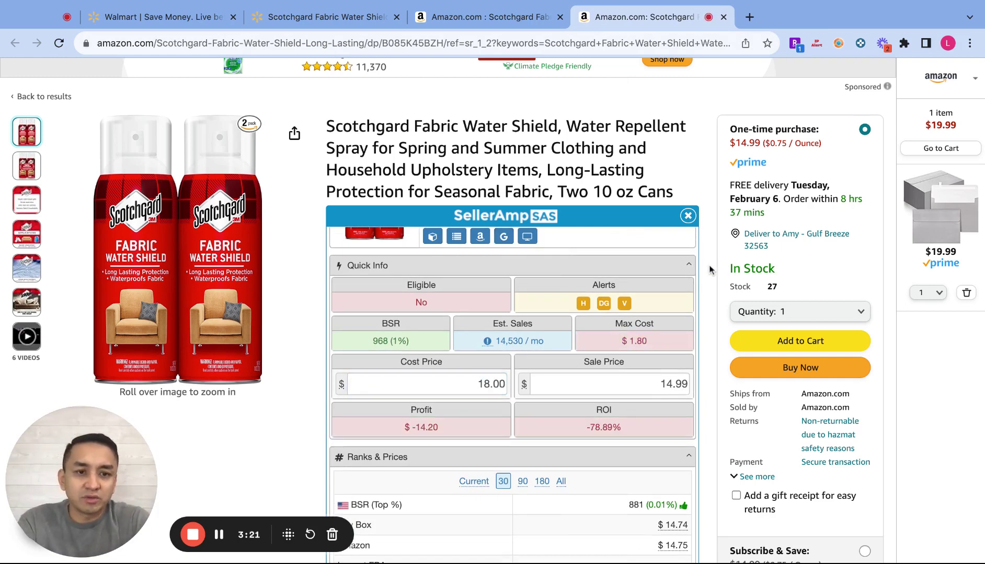
- Examine the SellerAmp profit, ranks, charts and seller offers for the Scotchgard two-pack listing
scroll(709, 269, "down", 2)
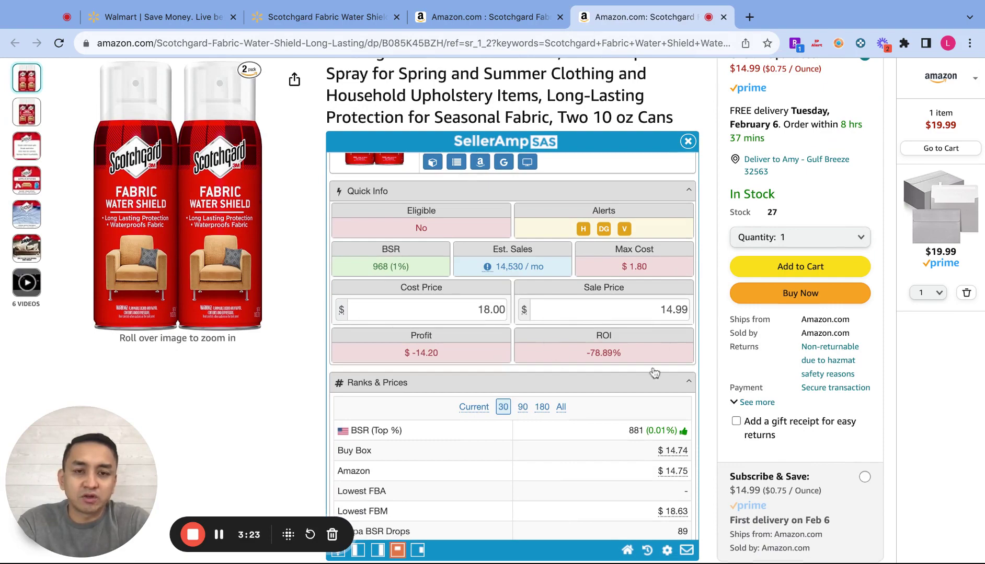
scroll(529, 276, "down", 10)
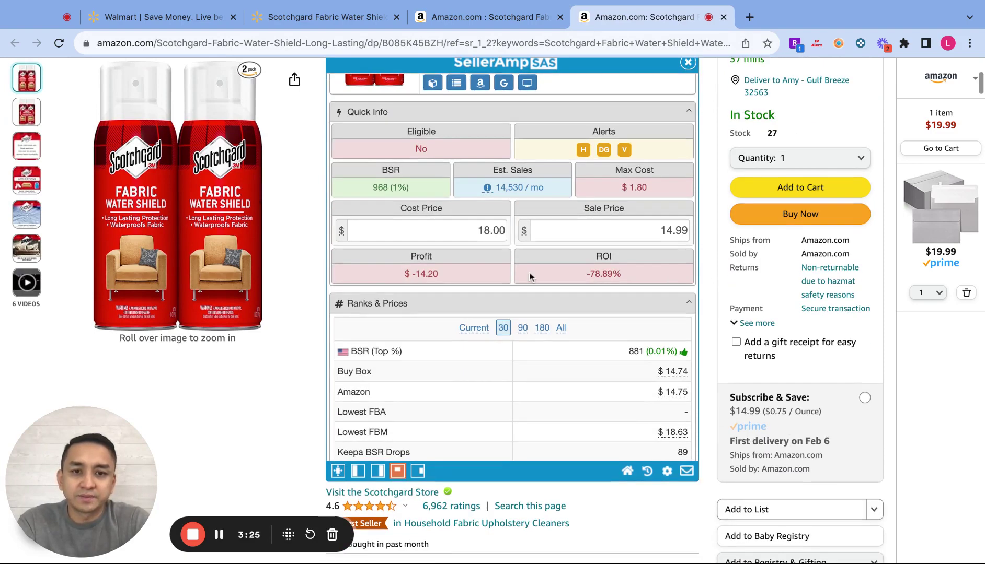
scroll(529, 277, "down", 10)
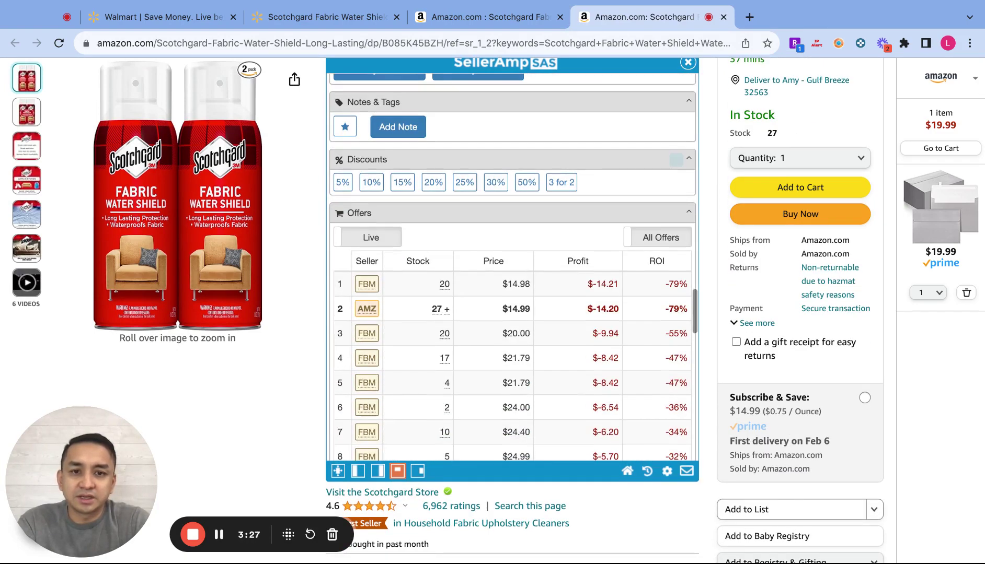
scroll(529, 277, "up", 12)
scroll(514, 269, "up", 10)
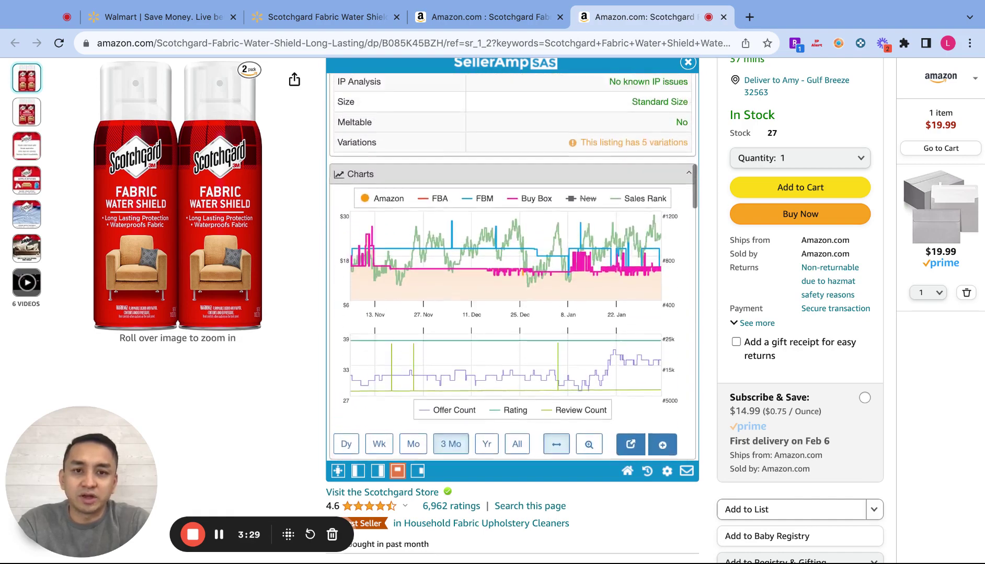
scroll(604, 311, "up", 1)
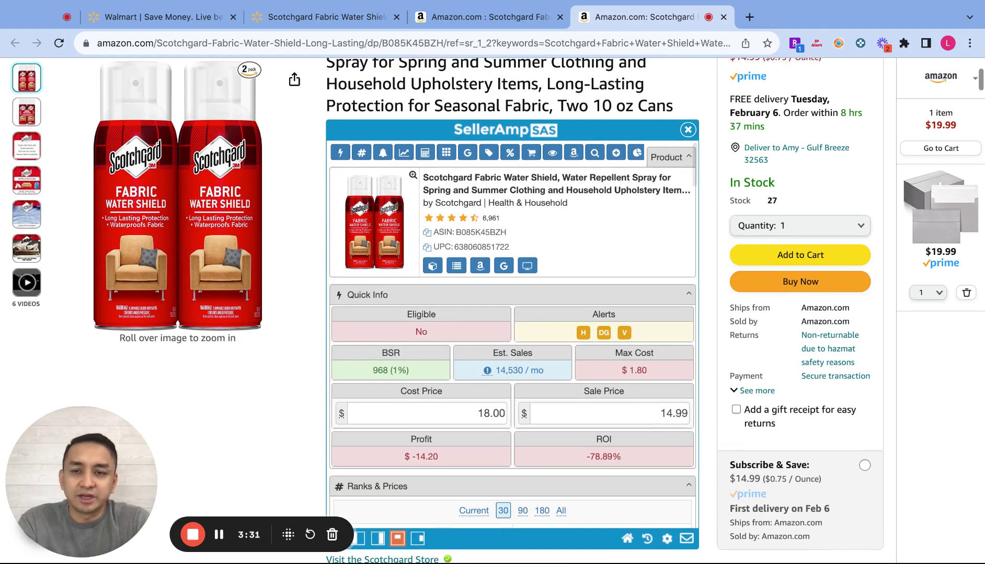
- Recheck the Scotchgard single-can page on Walmart against the two-pack Amazon listing
left_click(478, 16)
left_click(316, 16)
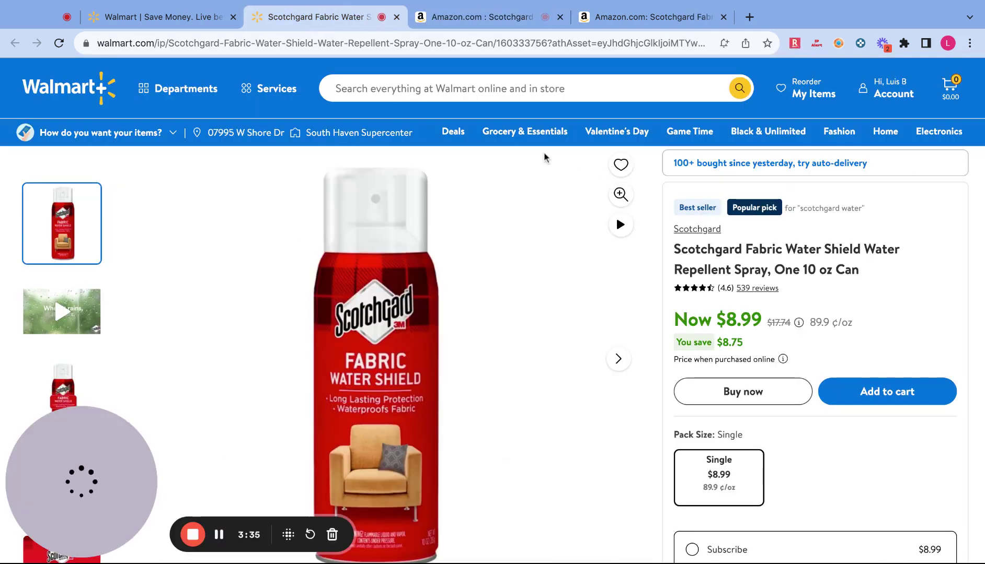
left_click(670, 18)
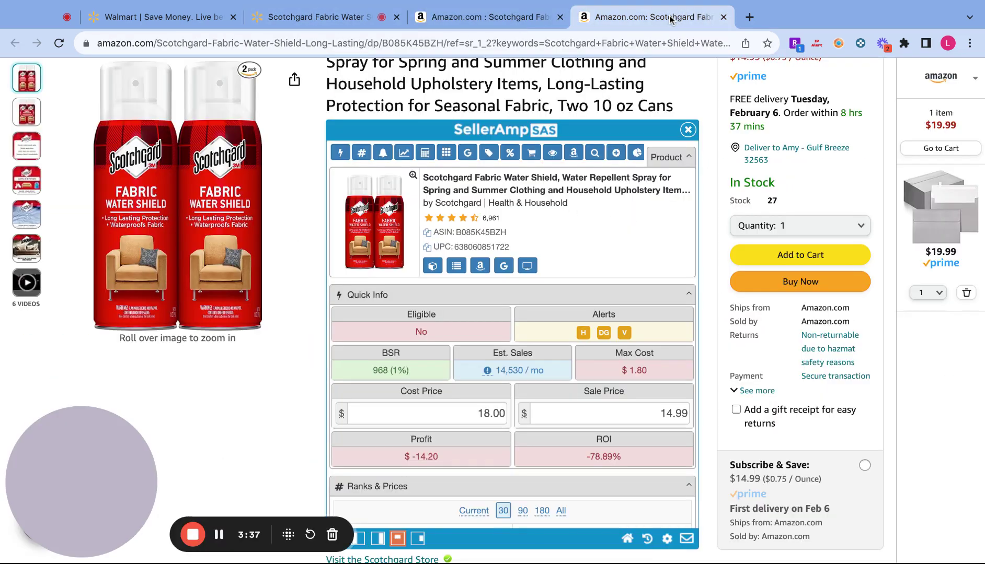
- Switch to the main Walmart tab and reload the Walmart homepage
left_click(180, 8)
scroll(503, 235, "down", 5)
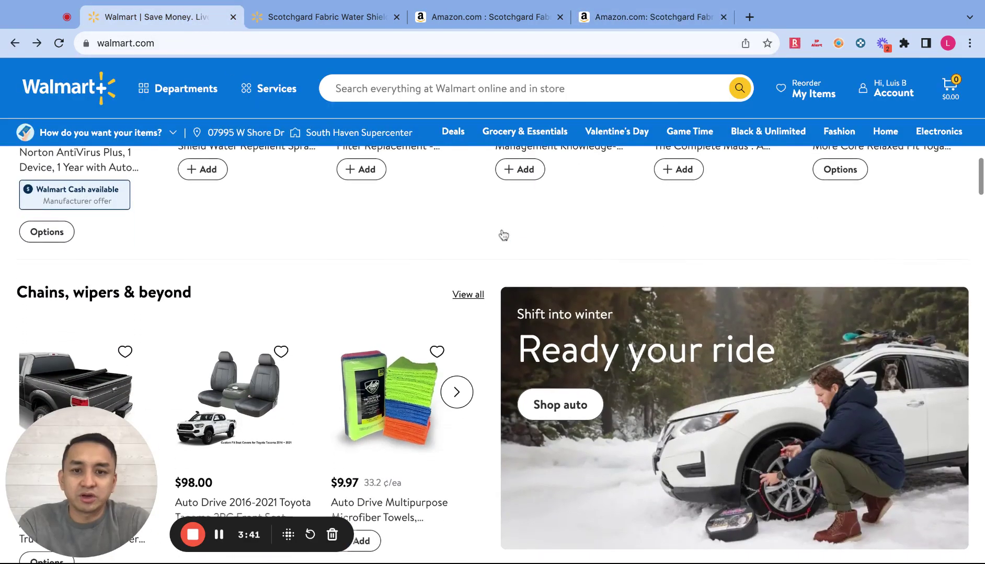
left_click(48, 93)
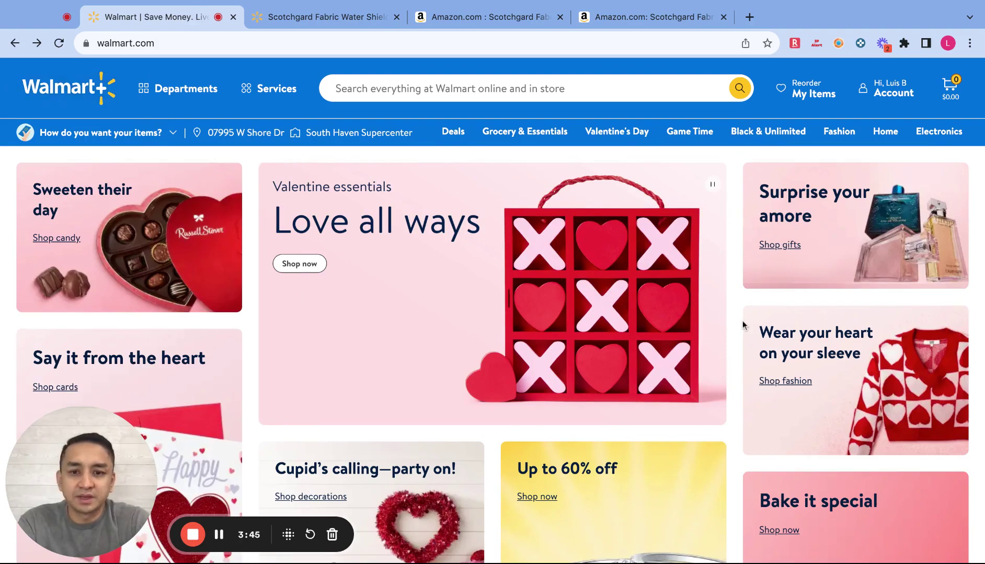
- Browse the Walmart homepage products, open the Beautiful 6 Qt Programmable Slow Cooker in a new tab, and switch to it
scroll(742, 319, "down", 10)
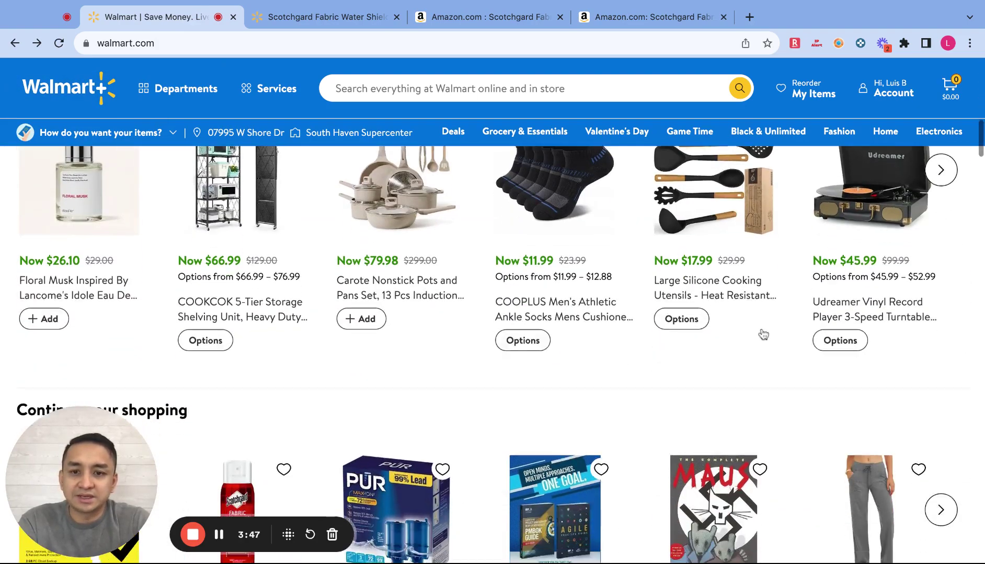
scroll(763, 335, "down", 14)
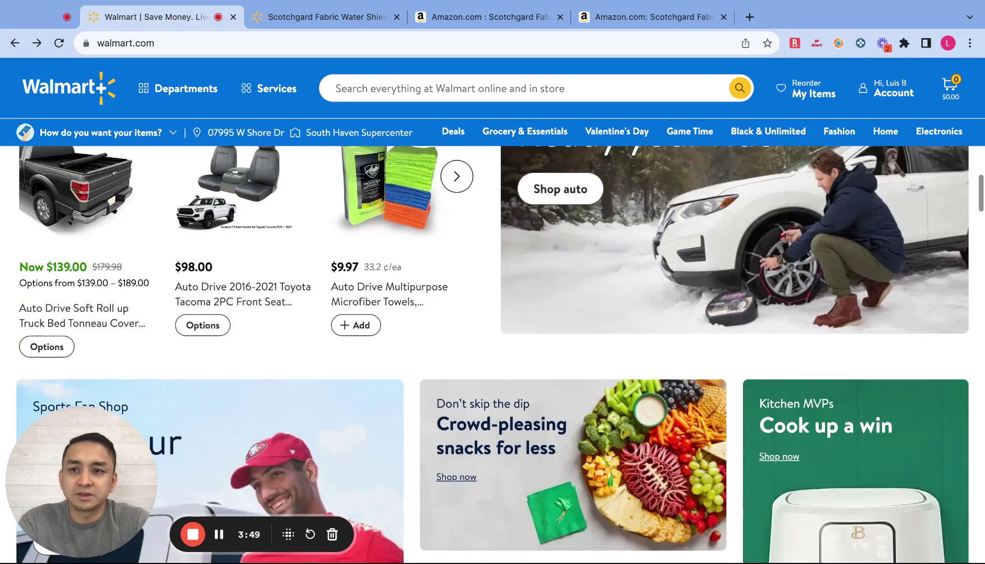
scroll(492, 355, "down", 10)
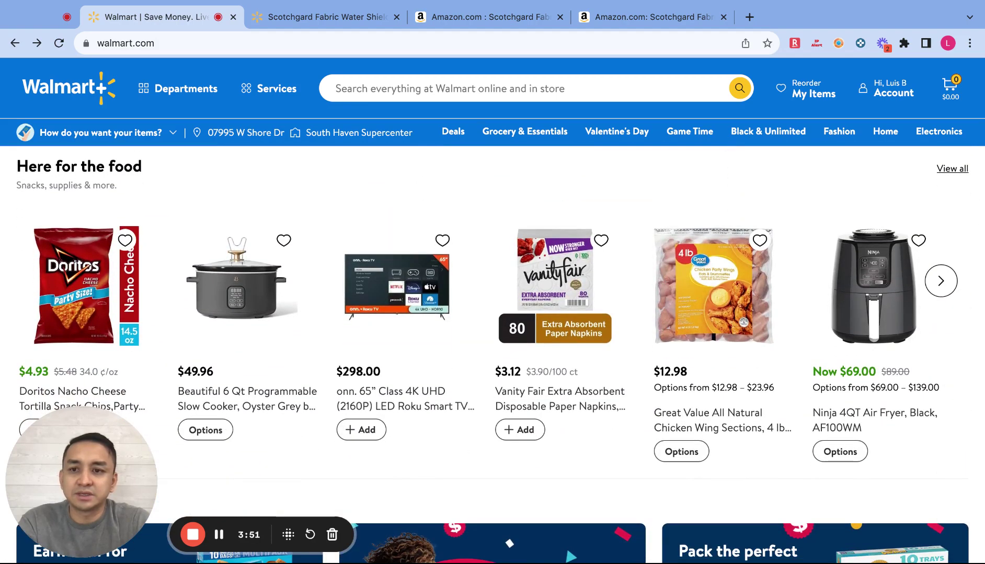
scroll(499, 358, "up", 1)
scroll(493, 334, "down", 2)
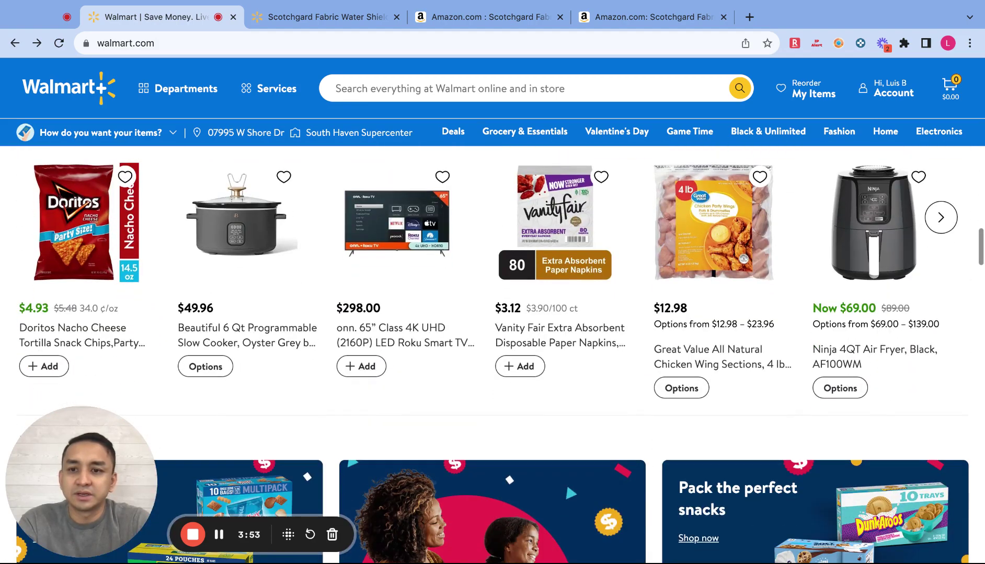
left_click(239, 221, "super")
scroll(480, 285, "down", 8)
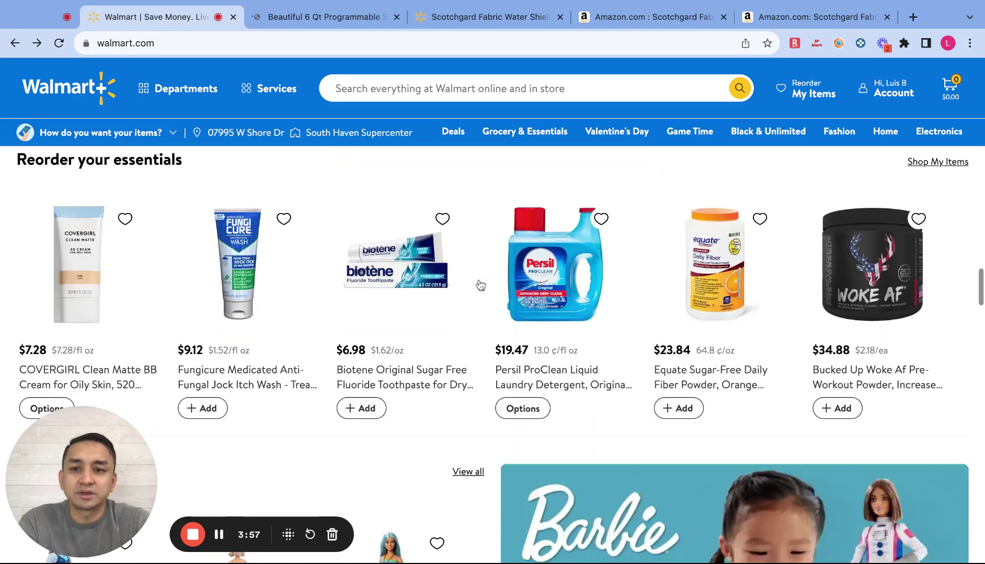
left_click(335, 19)
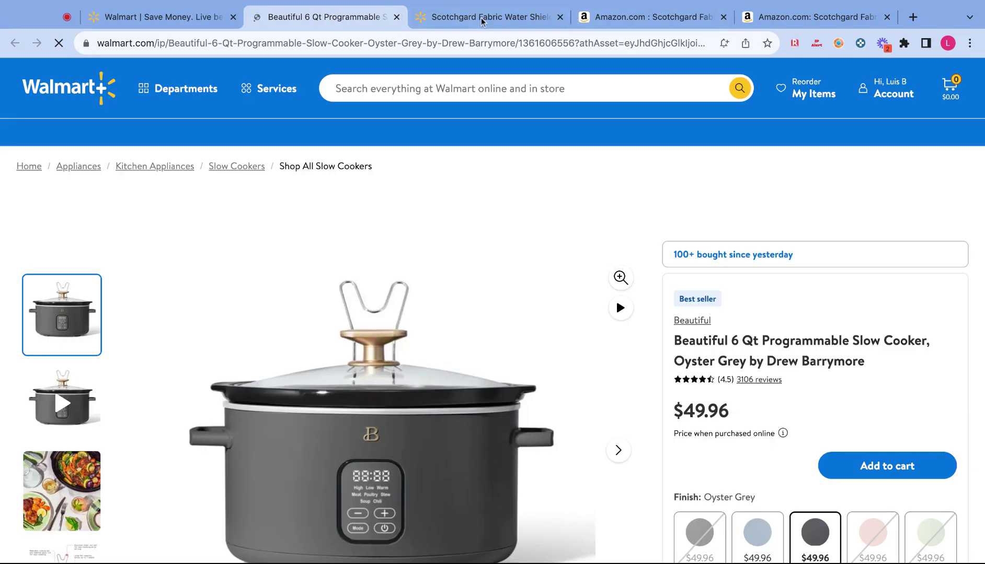
- Close the Scotchgard Walmart page and the Amazon search results, and return the remaining Amazon tab to its homepage
left_click(559, 17)
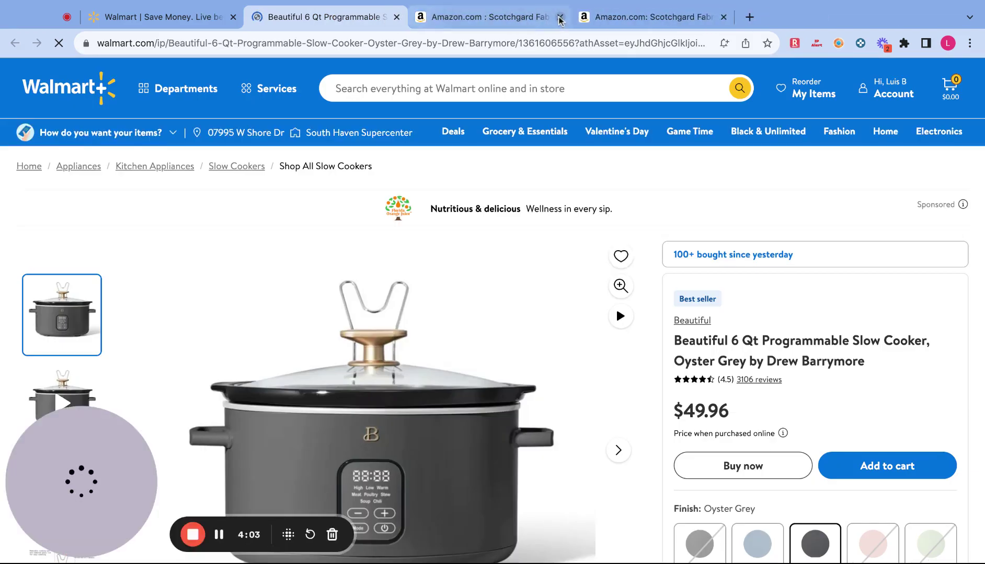
left_click(560, 17)
left_click(479, 18)
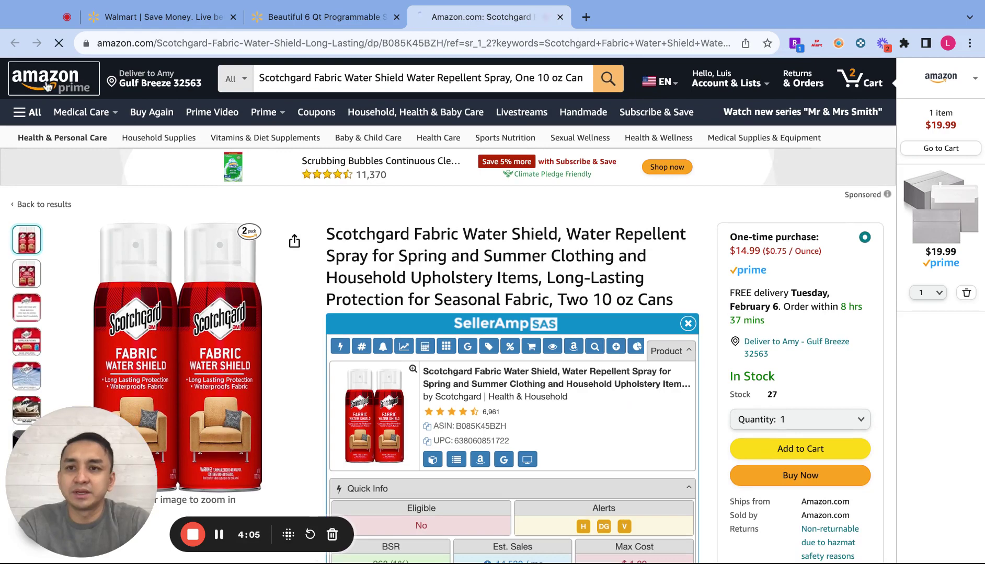
left_click(47, 87)
- Copy the full slow cooker title from its Walmart page and switch to the Amazon homepage
left_click(318, 17)
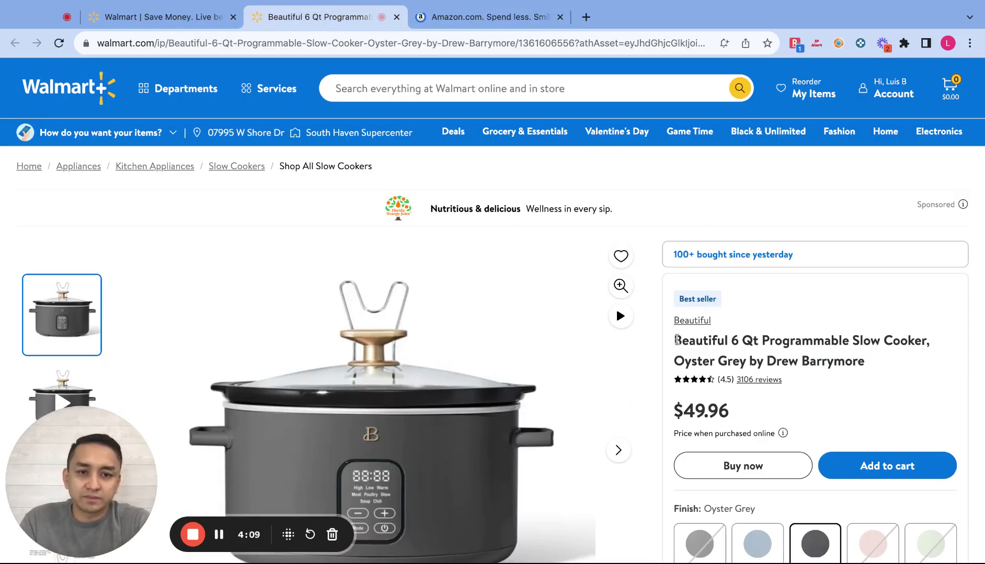
double_click(675, 341)
triple_click(675, 340)
key("super+c")
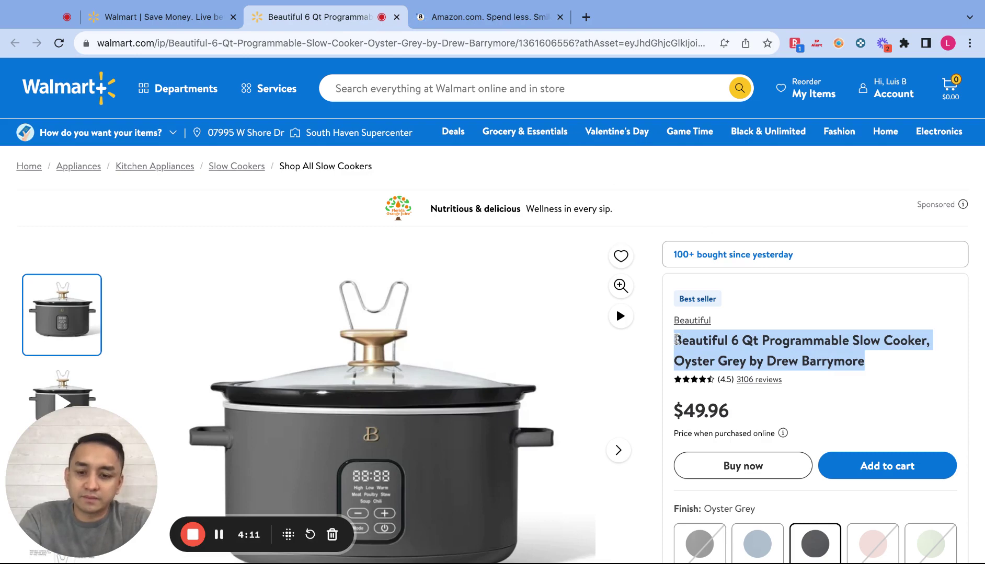
left_click(500, 26)
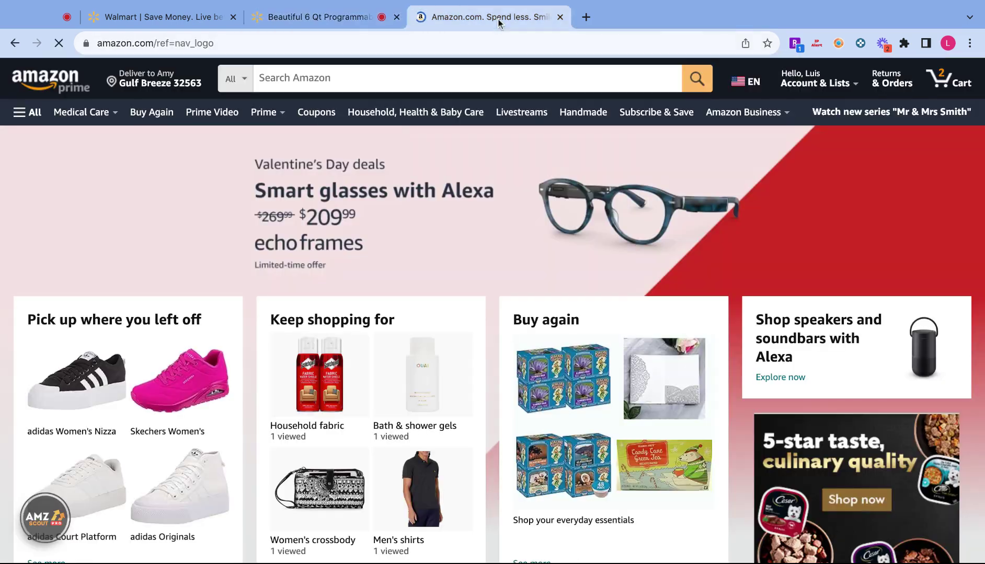
- Search Amazon for the copied title "Beautiful 6 Qt Programmable Slow Cooker, Oyster Grey by Drew Barrymore" and view the results
left_click(375, 75)
key("super+v")
key("Return")
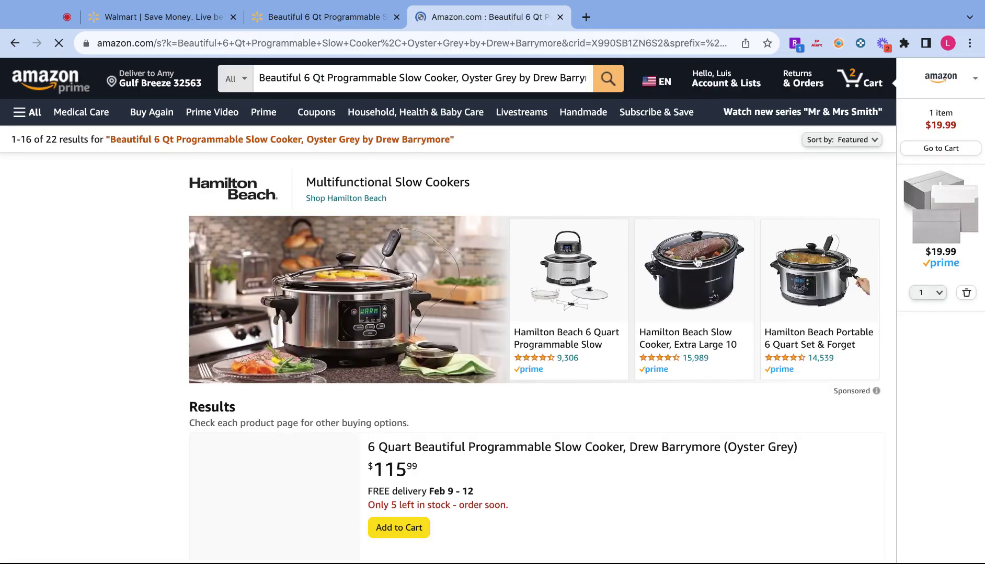
scroll(697, 262, "down", 3)
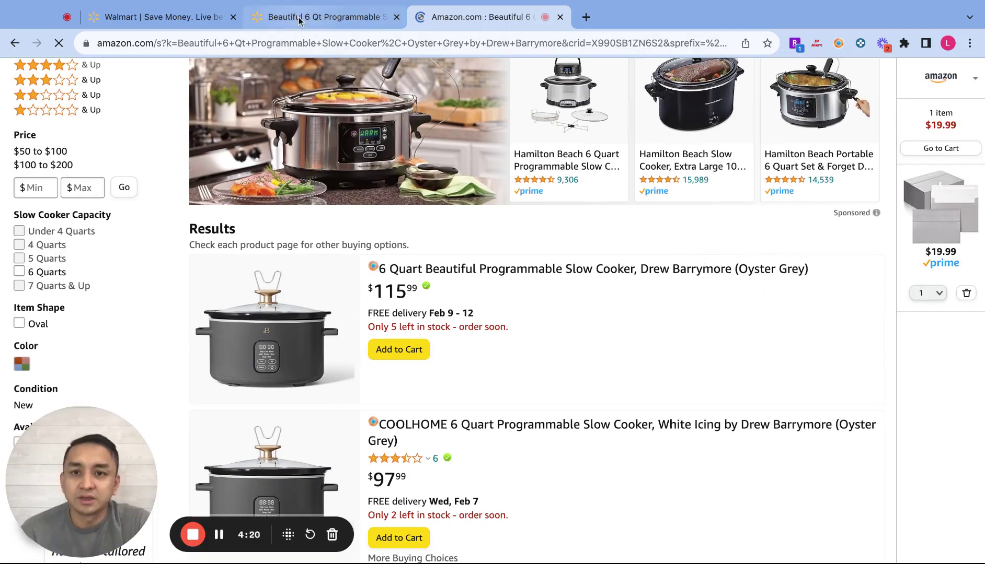
- Compare the Walmart slow cooker page with the Amazon results and open the first 6 Quart Beautiful Oyster Grey listing
left_click(326, 18)
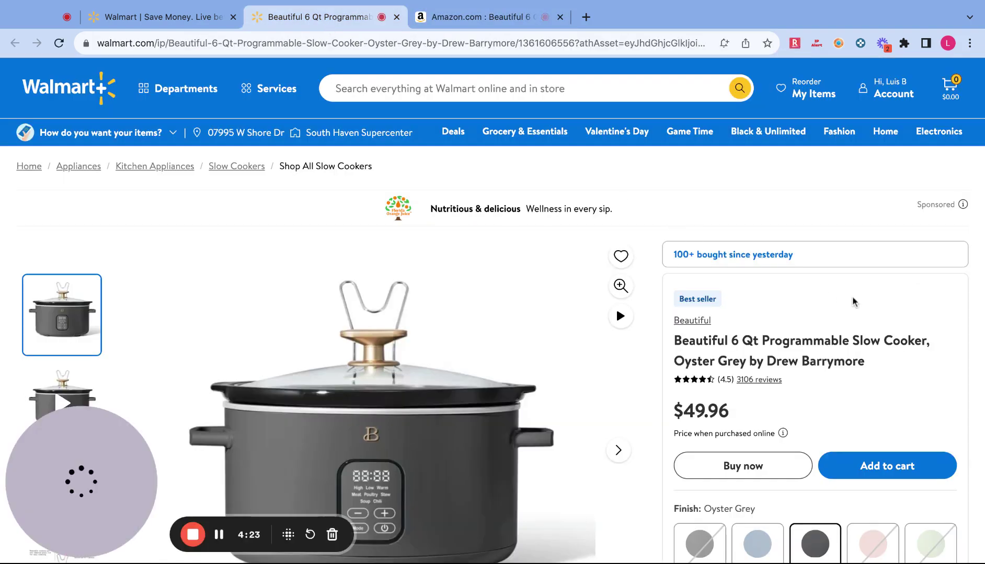
scroll(853, 302, "down", 2)
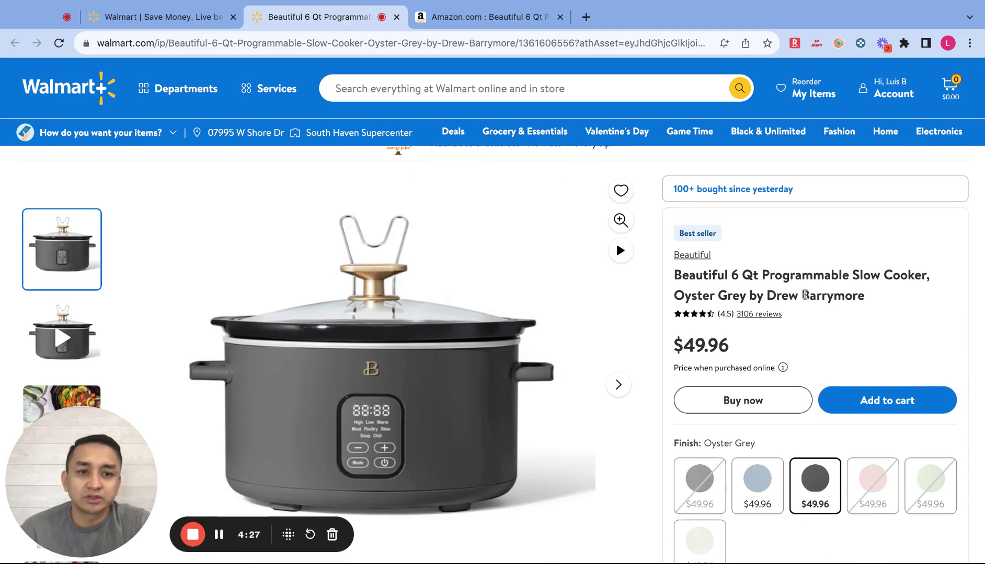
left_click(513, 25)
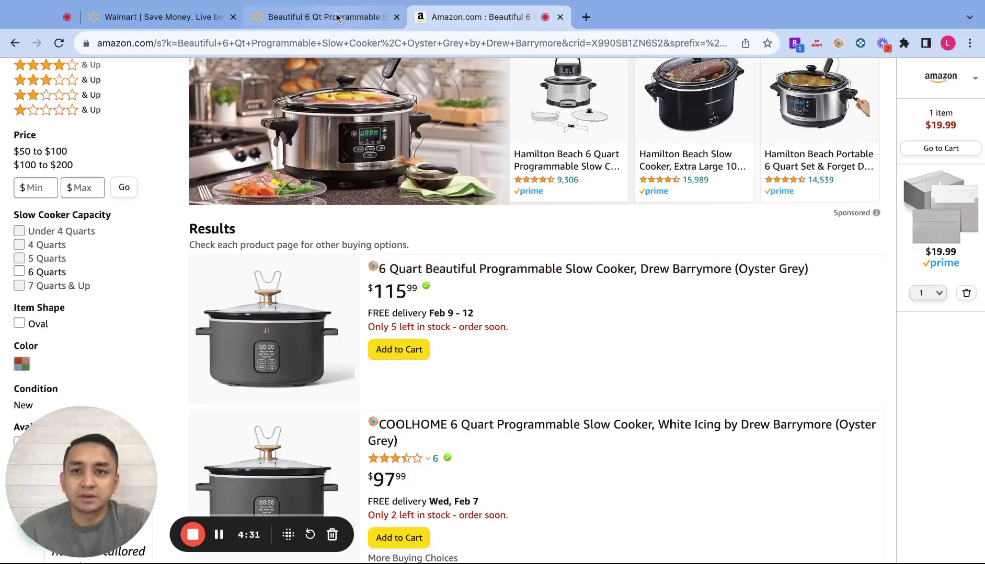
scroll(680, 298, "down", 1)
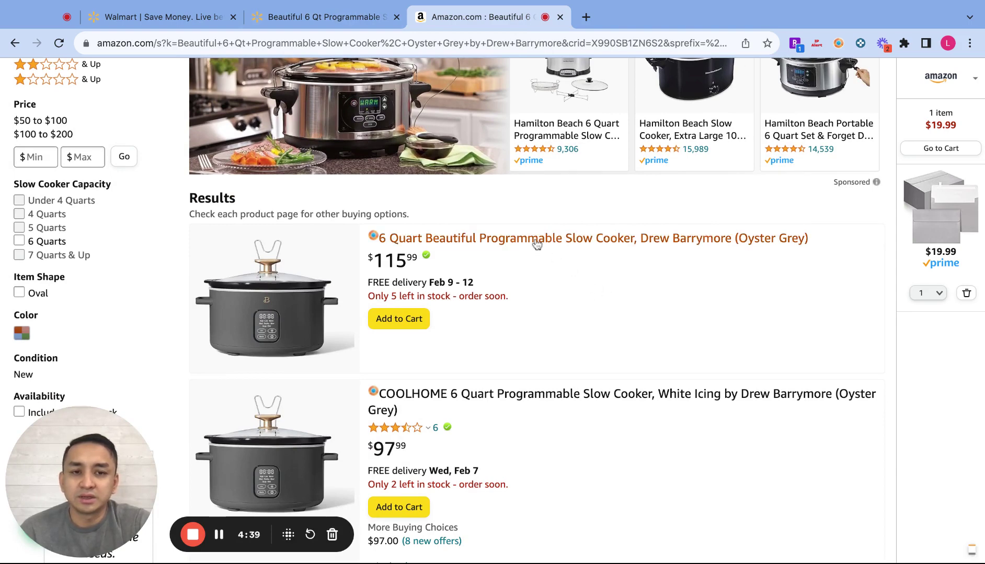
- Check the slow cooker's title, price and finish options on its Walmart page, and return to the Amazon listing
left_click(297, 17)
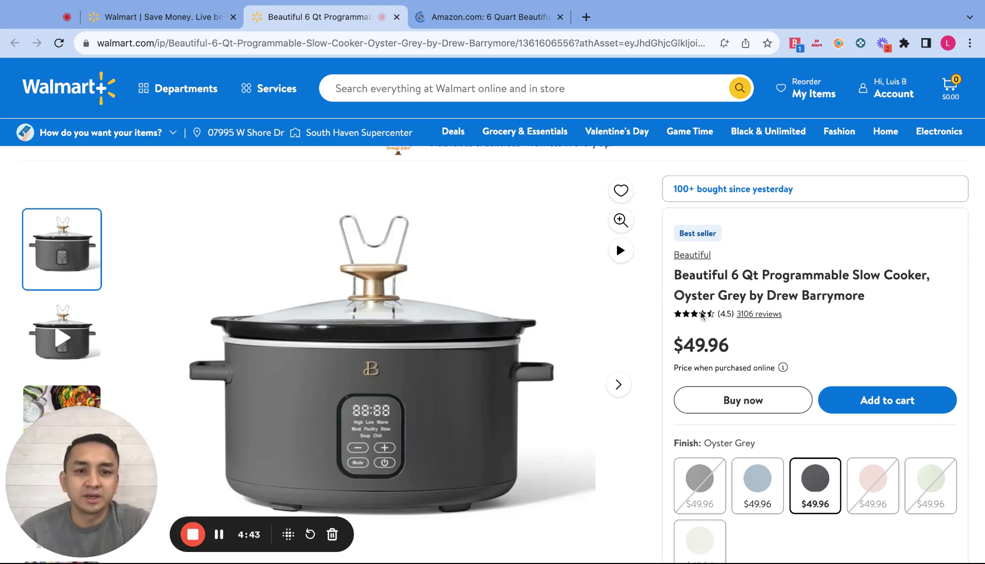
scroll(777, 346, "down", 3)
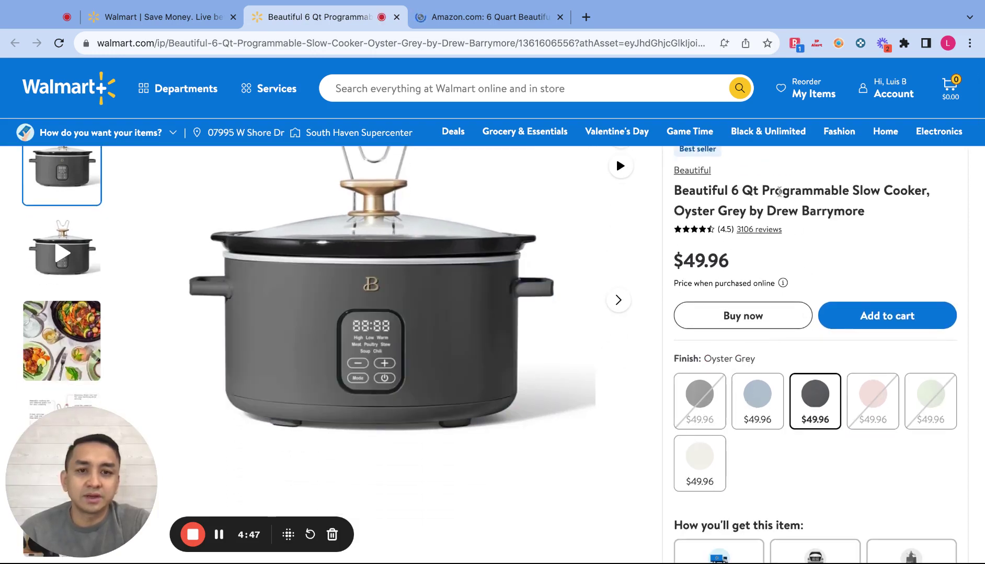
key("ctrl+Tab")
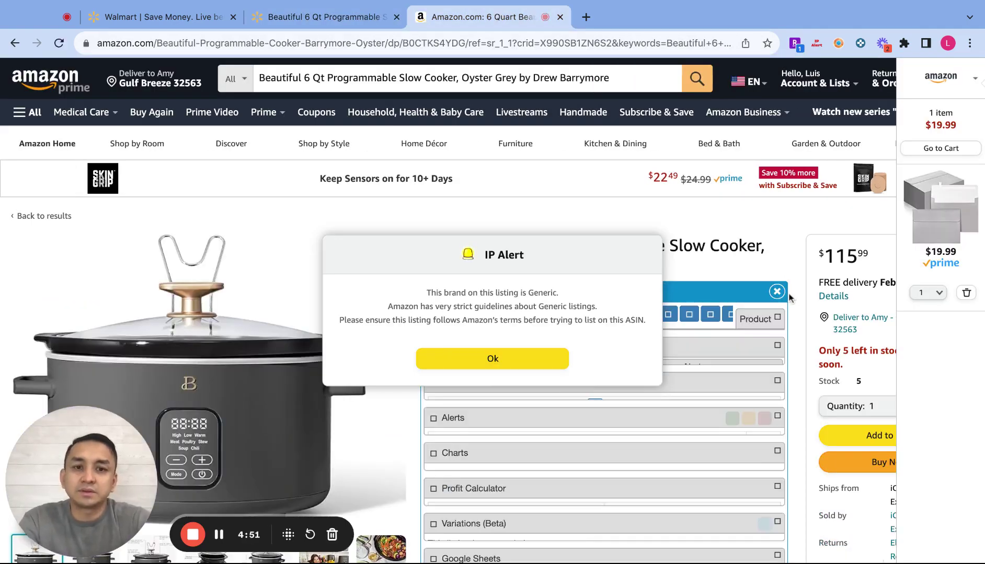
- Dismiss the IP Alert on the Amazon slow cooker listing and review SellerAmp's product and Quick Info sections
scroll(792, 298, "down", 3)
scroll(798, 300, "up", 2)
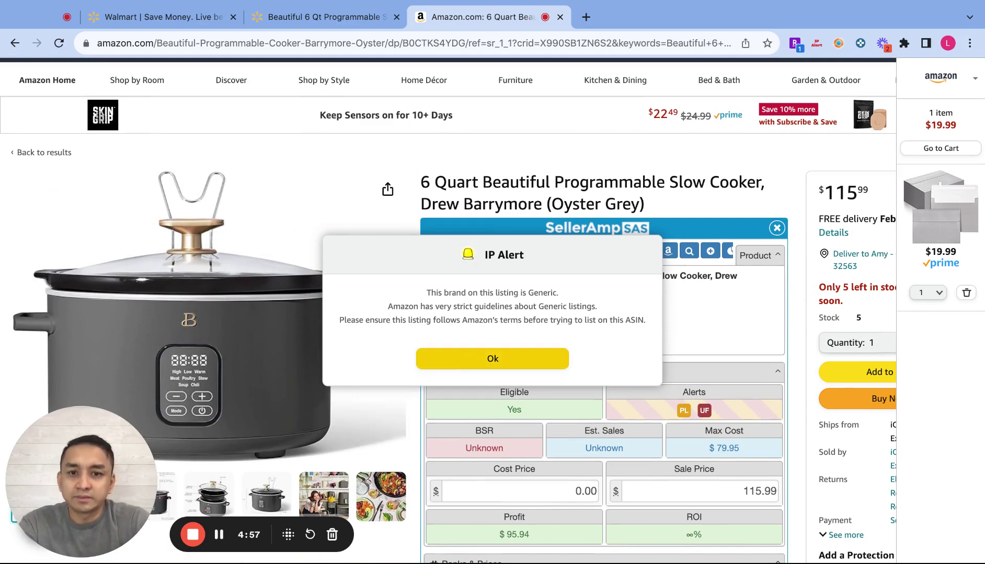
left_click(492, 359)
scroll(798, 310, "down", 3)
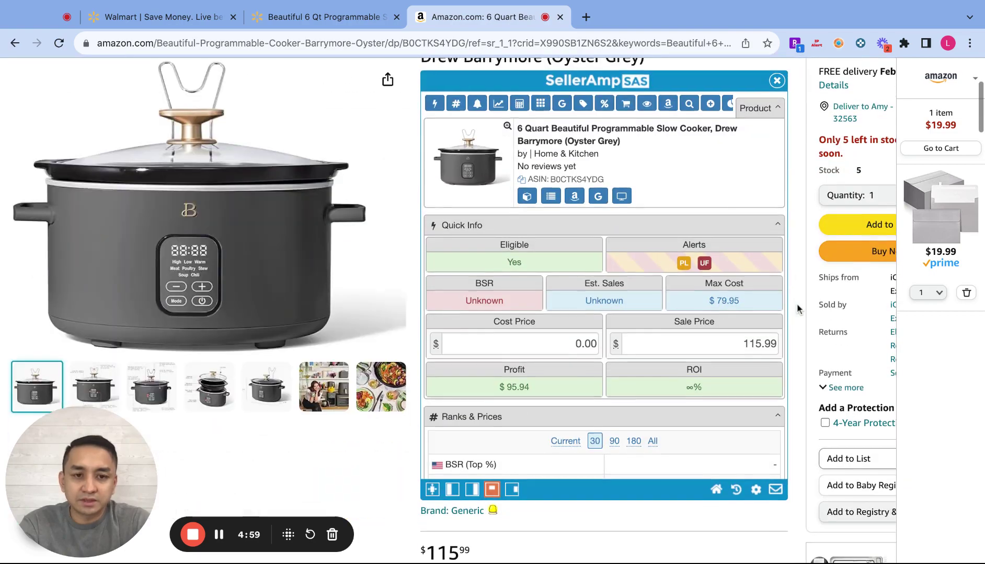
scroll(550, 289, "up", 3)
scroll(550, 289, "up", 1)
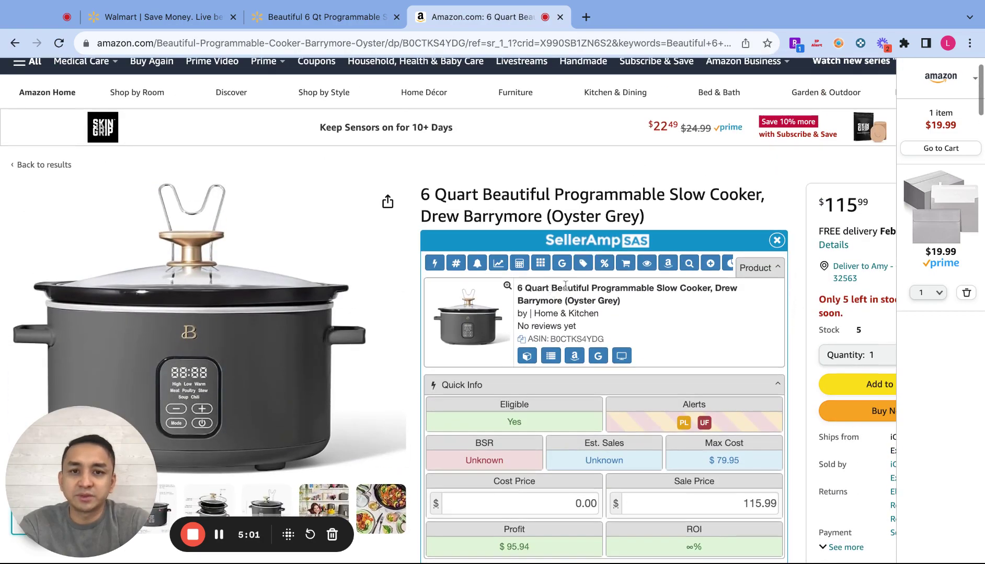
- Examine the slow cooker listing's product details, description and Keepa price history, and return to the SellerAmp data
scroll(792, 278, "down", 10)
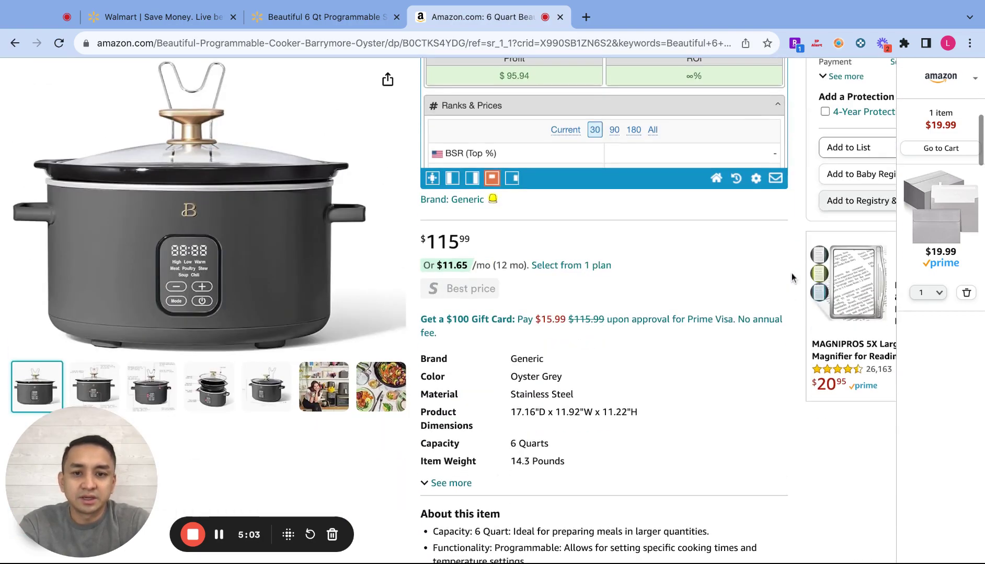
scroll(491, 313, "down", 4)
scroll(491, 314, "up", 5)
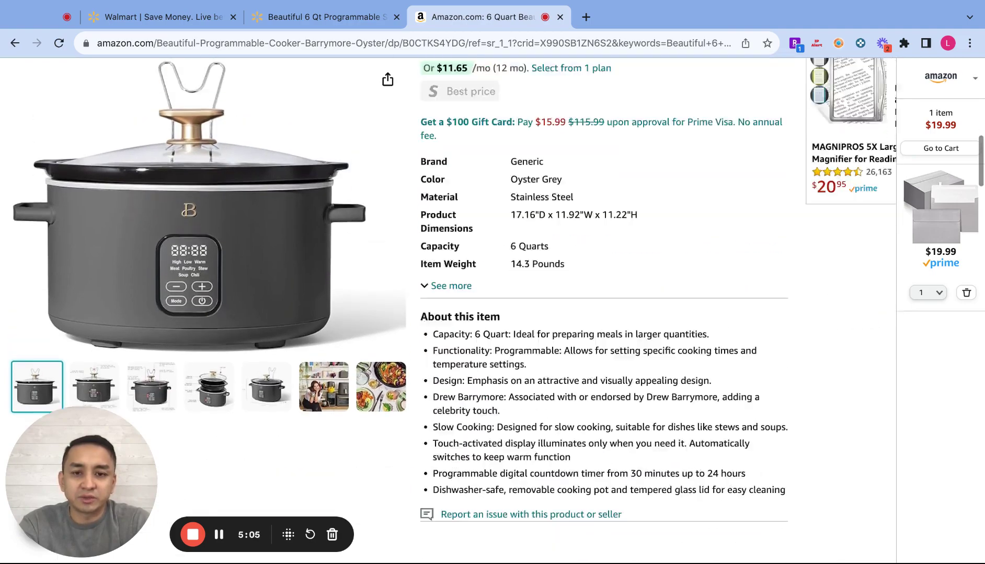
scroll(491, 314, "down", 8)
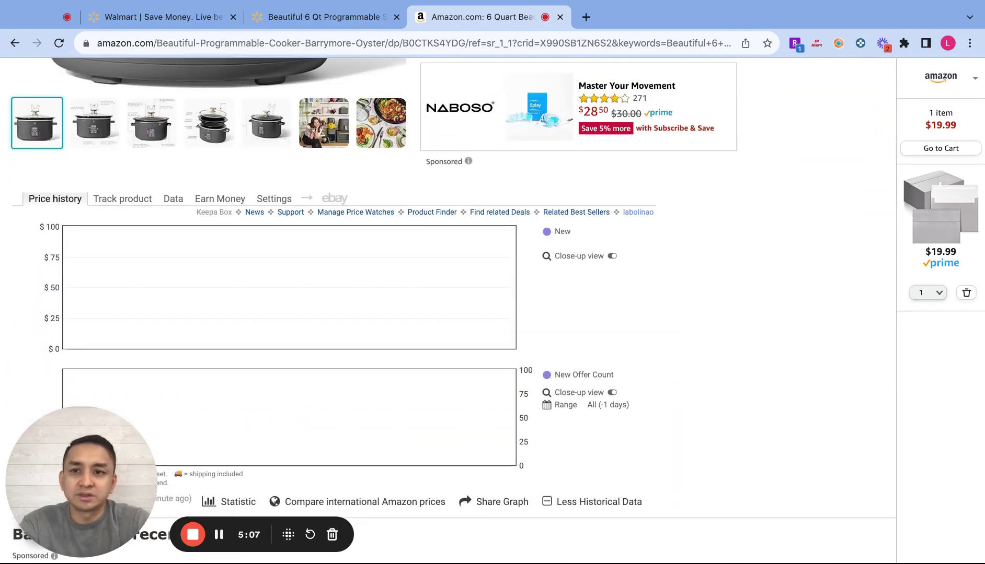
scroll(603, 261, "up", 10)
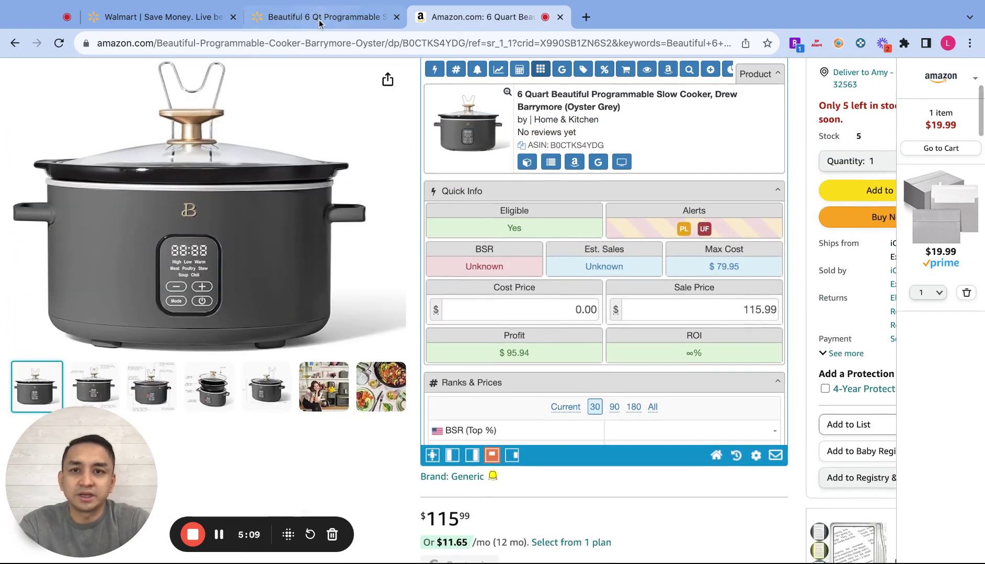
- Recheck the slow cooker's Walmart price and set the SellerAmp cost price on the Amazon listing to 49.96
left_click(319, 20)
left_click(497, 17)
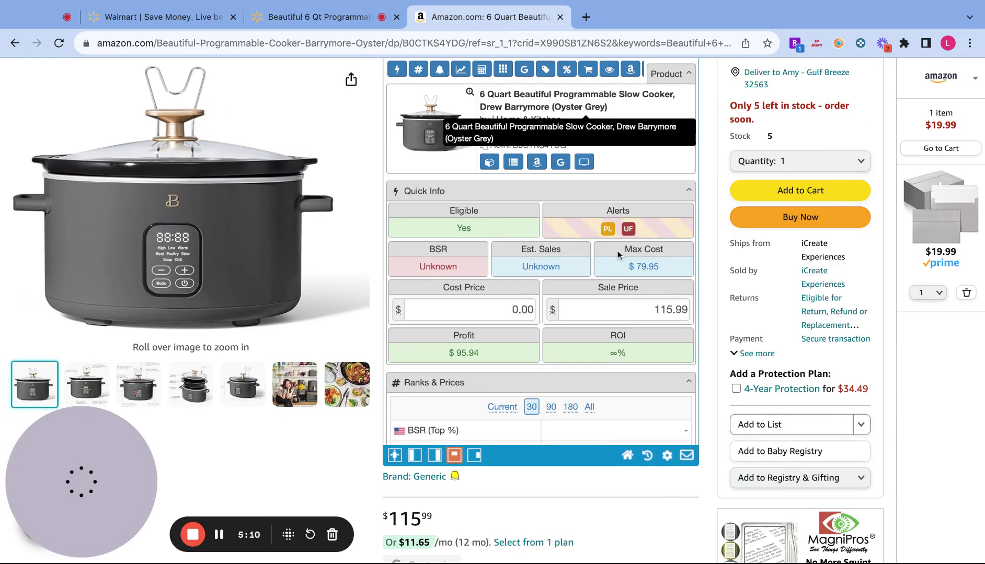
left_click(493, 309)
type("49.96")
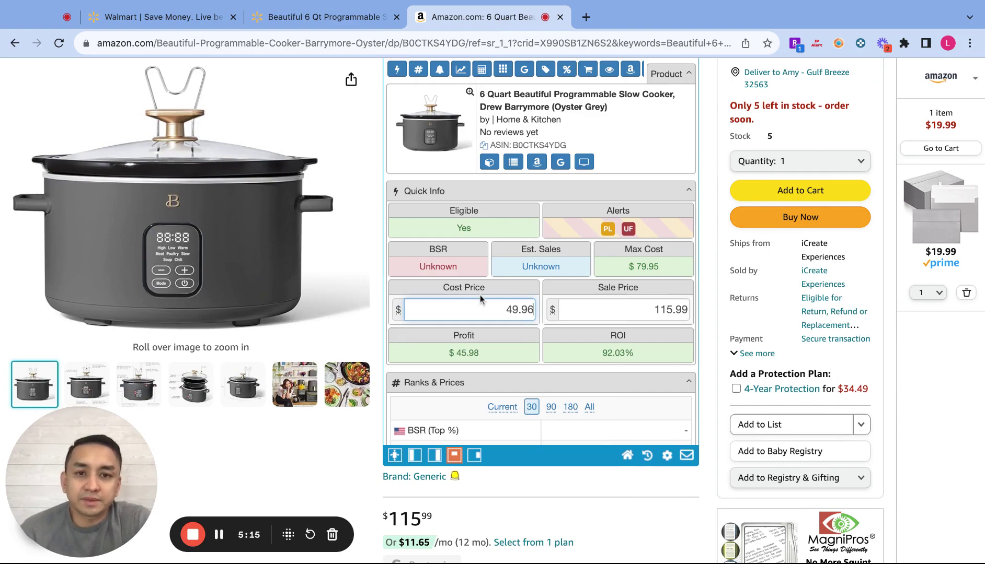
- Review the slow cooker's SellerAmp ranks, prices and alerts, and return to the profit and ROI figures
scroll(480, 298, "down", 10)
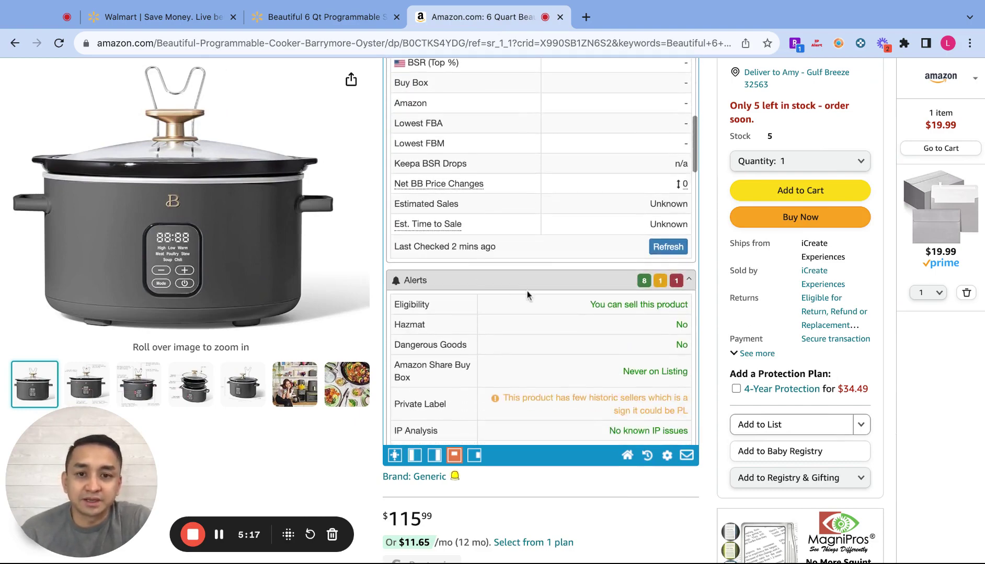
scroll(526, 295, "up", 10)
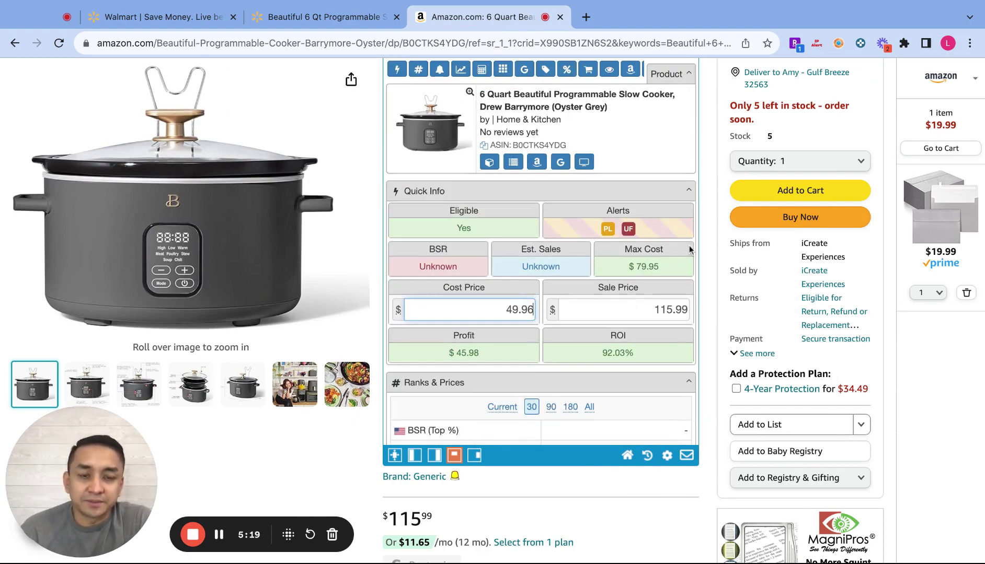
scroll(702, 254, "up", 3)
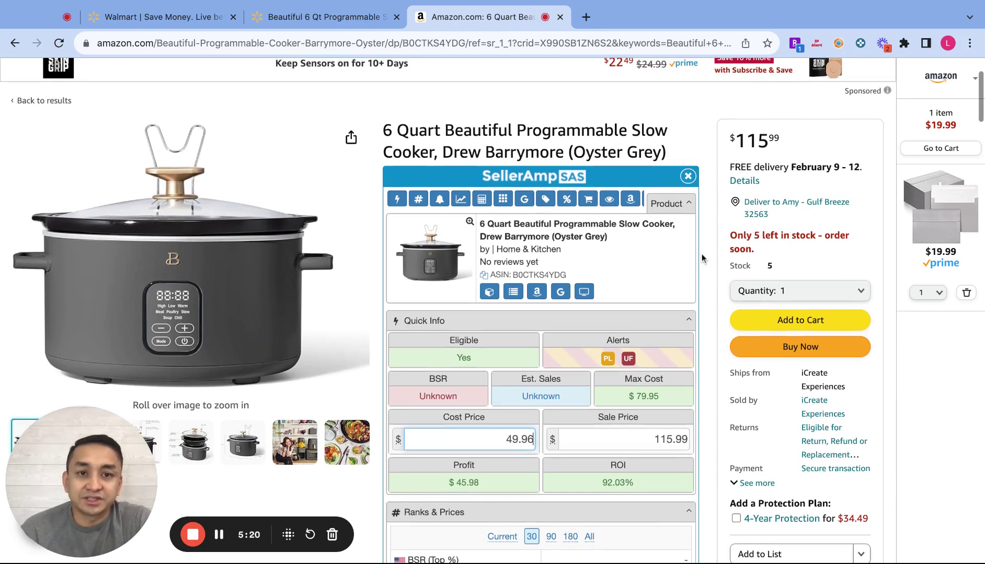
- Return to the Walmart homepage and open the Fungicure Medicated Anti-Fungal Jock Itch Wash in a new tab
left_click(313, 13)
left_click(157, 17)
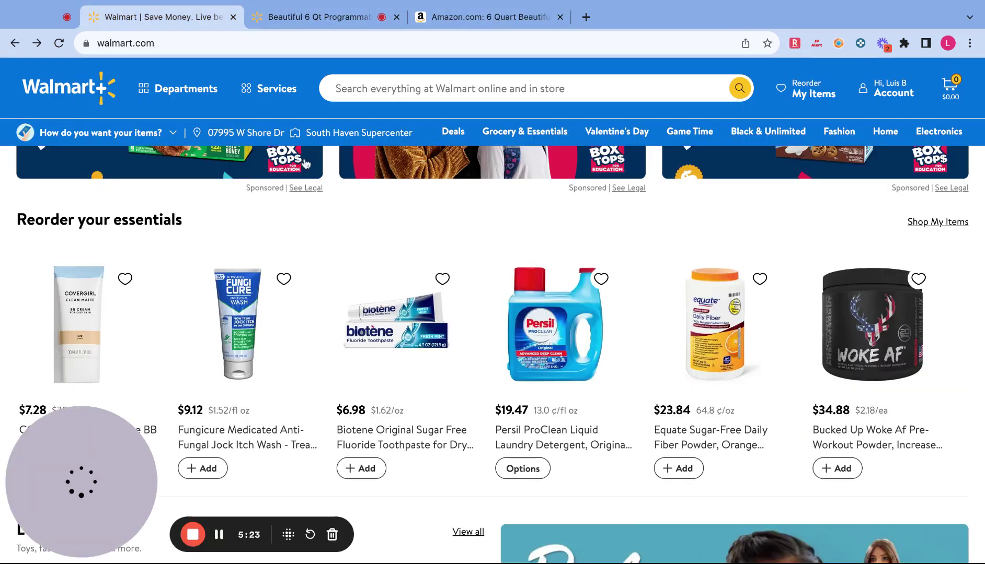
left_click(233, 319, "super")
- Close the slow cooker's Walmart and Amazon pages and switch to the Fungicure product page
left_click(560, 17)
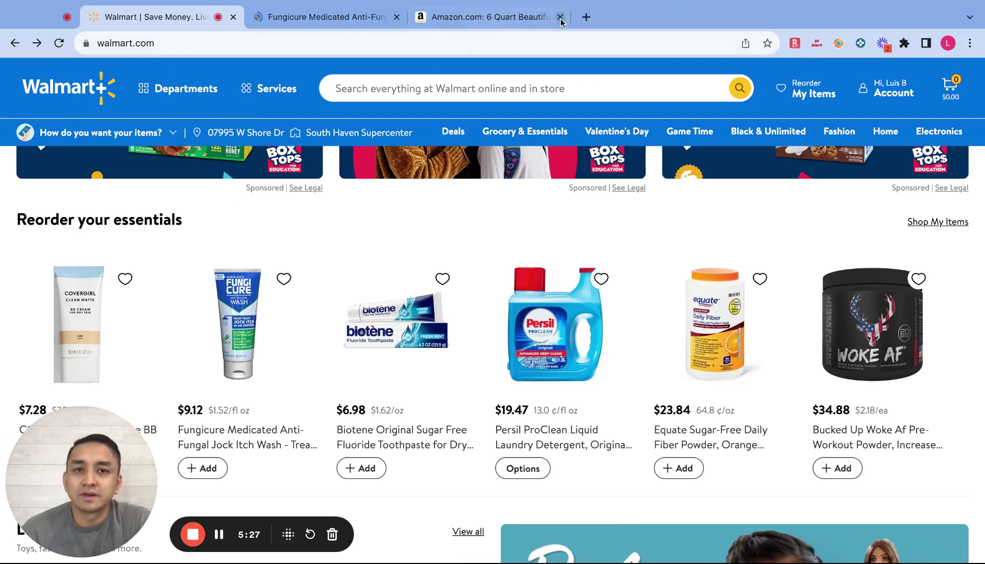
left_click(560, 17)
left_click(349, 17)
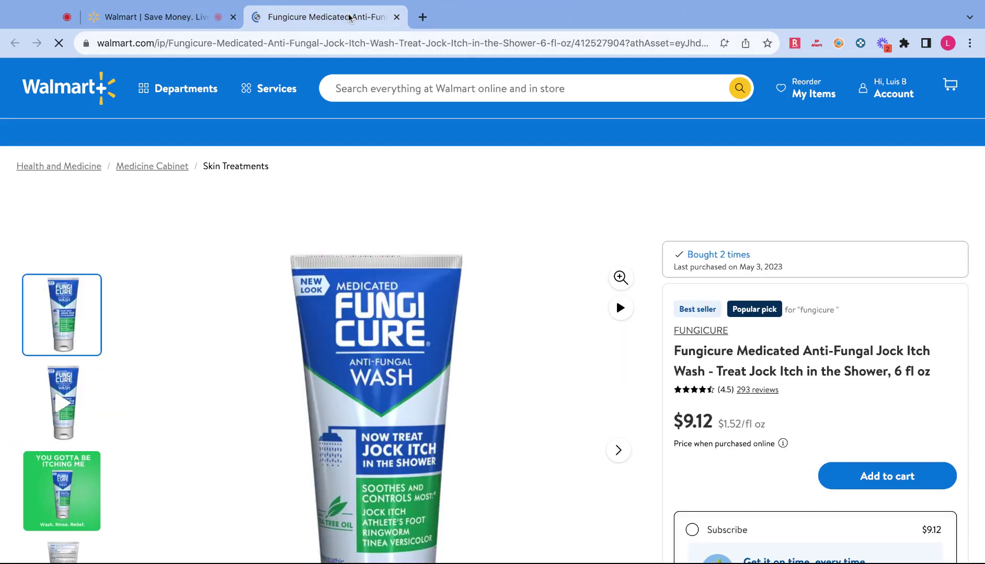
- Open amazon.com in a new tab
left_click(422, 18)
type("am")
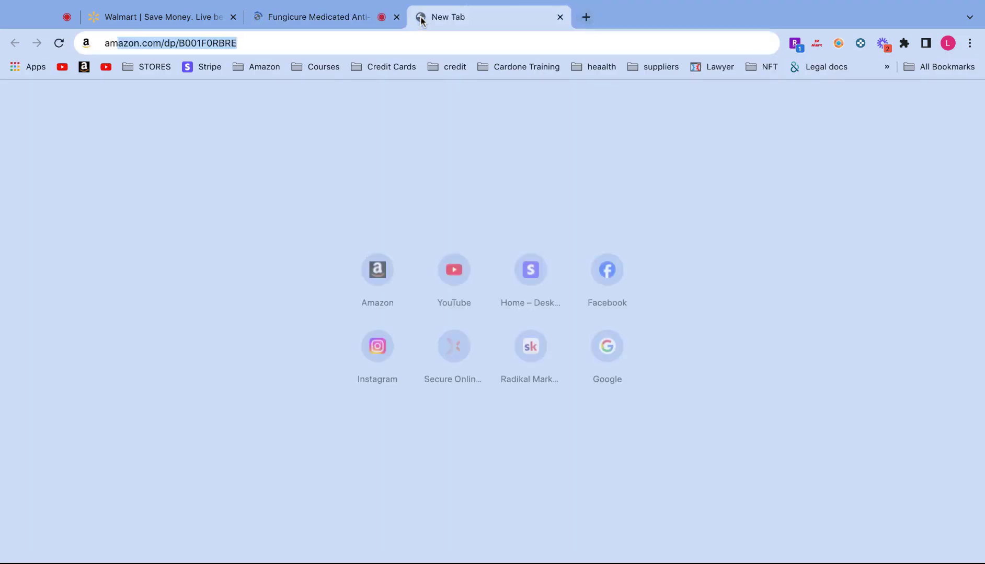
type("azon.com")
key("Delete")
key("Return")
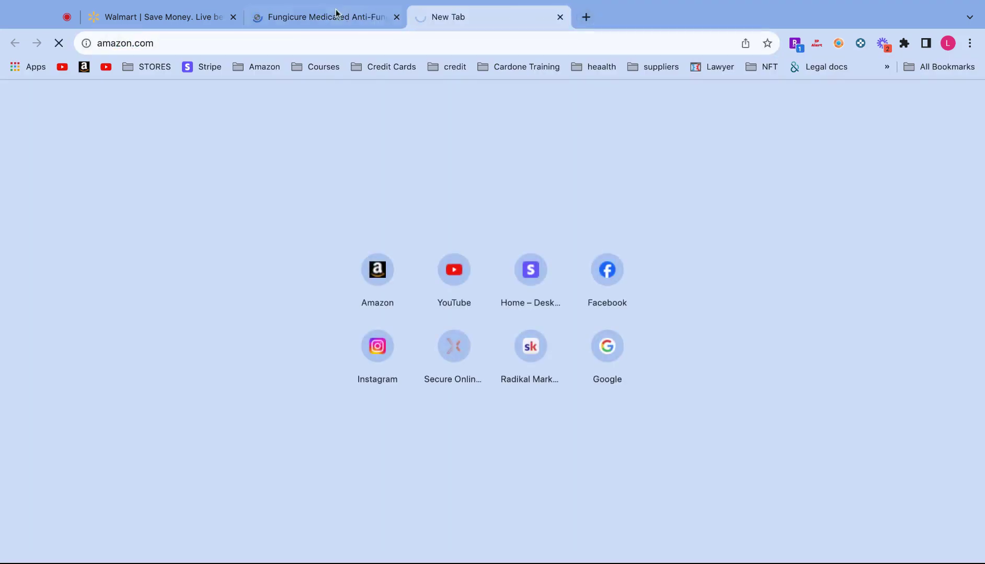
- Copy the full Fungicure wash title, including the 6 fl oz size, from its Walmart page
left_click(337, 15)
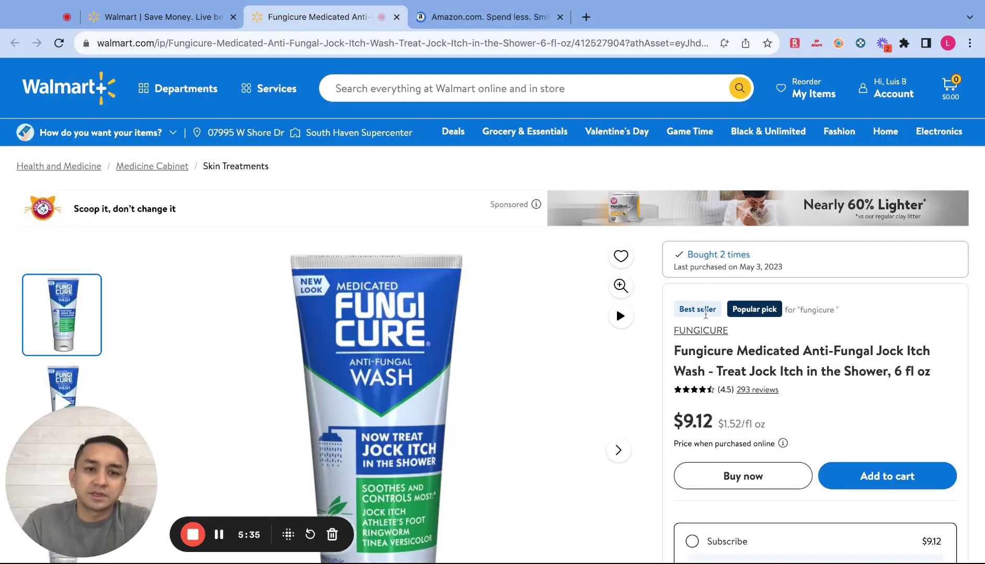
left_click_drag(676, 349, 930, 372)
key("super+c")
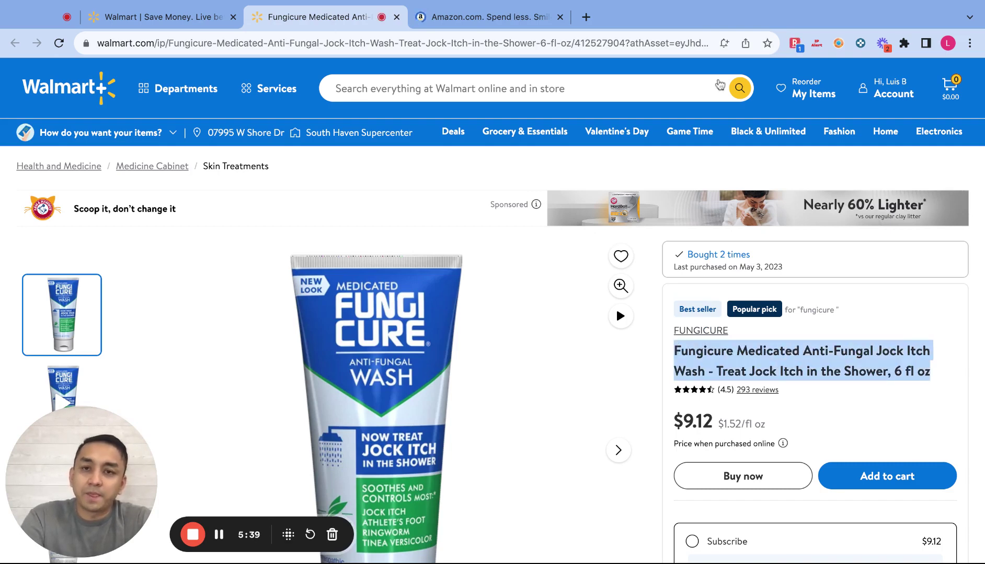
- Search Amazon for the copied Fungicure Medicated Anti-Fungal Jock Itch Wash title and find the FungiCure products in the results
left_click(482, 12)
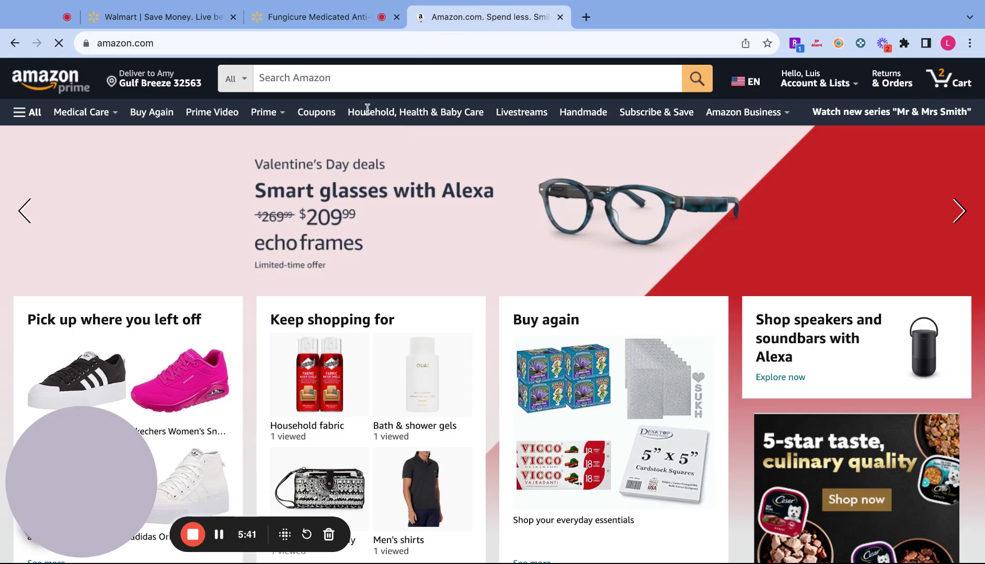
left_click(352, 83)
key("super+v")
key("Return")
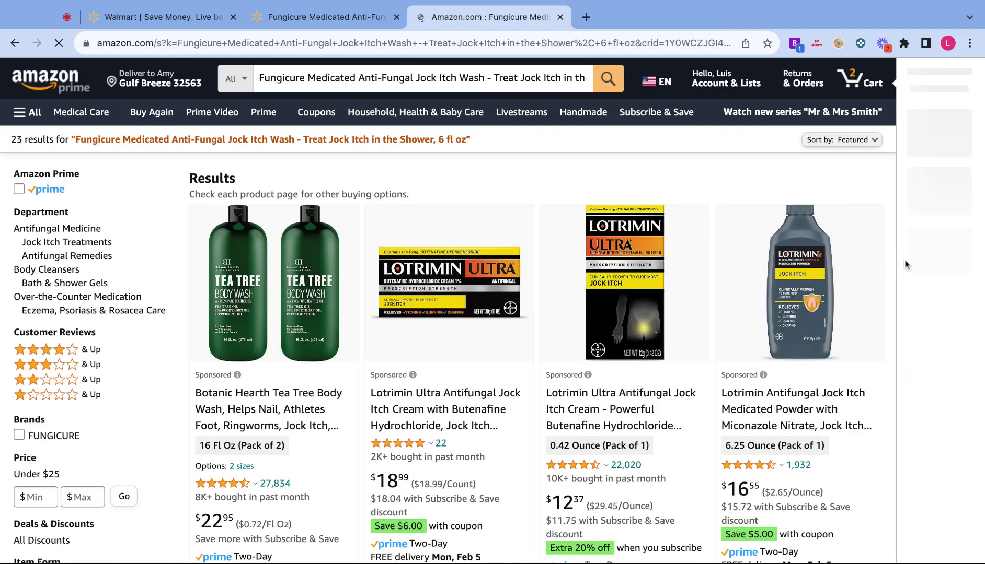
scroll(881, 266, "down", 10)
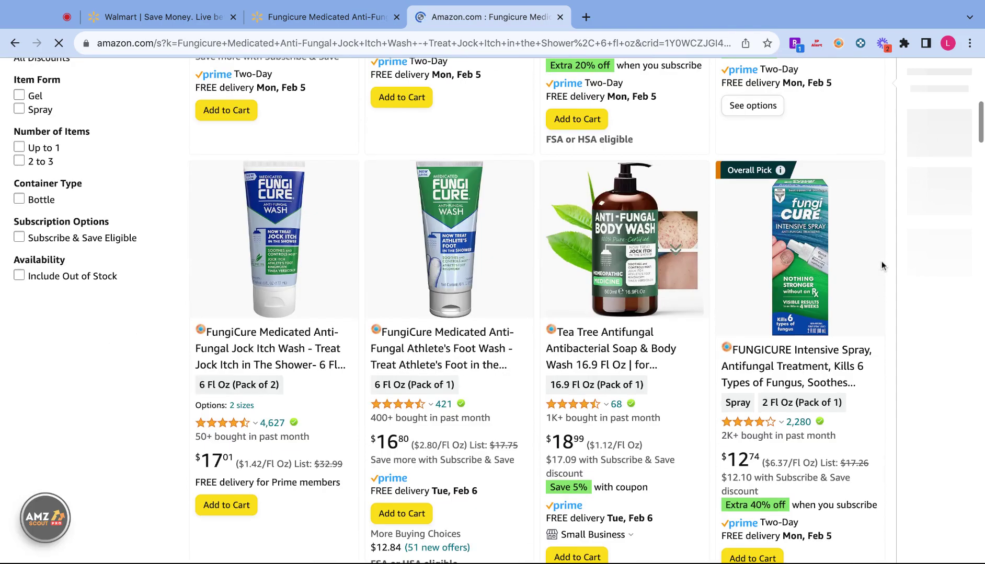
- Compare the Walmart Fungicure page with the Amazon results and preview the Keepa chart for the FungiCure Jock Itch Wash
key("ctrl+shift+Tab")
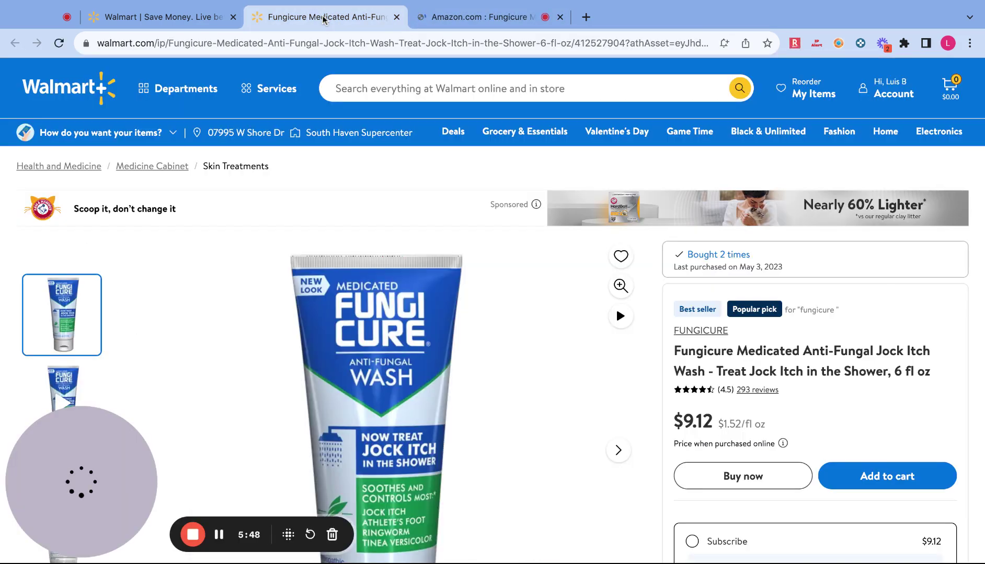
scroll(457, 67, "down", 2)
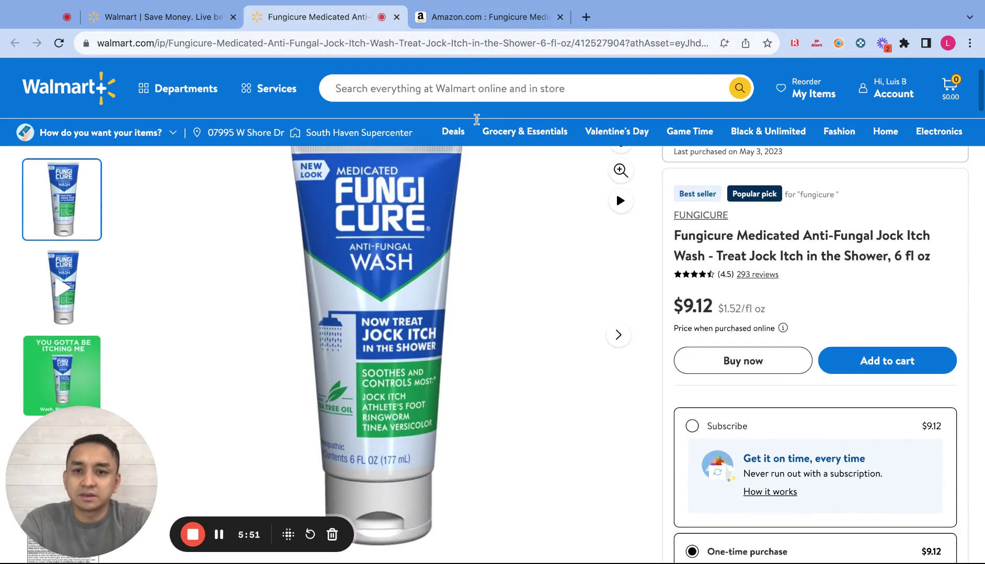
left_click(481, 24)
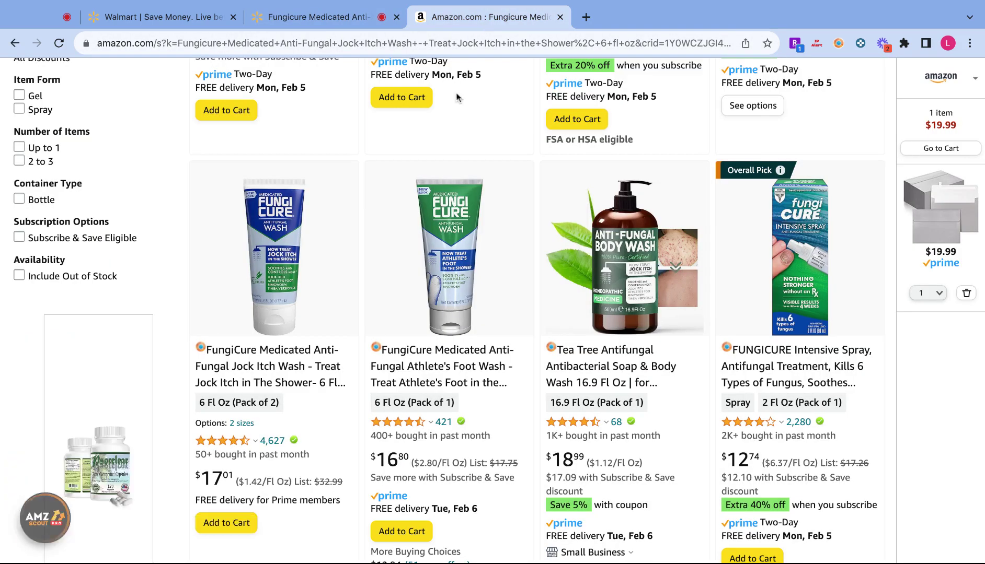
mouse_move(260, 254)
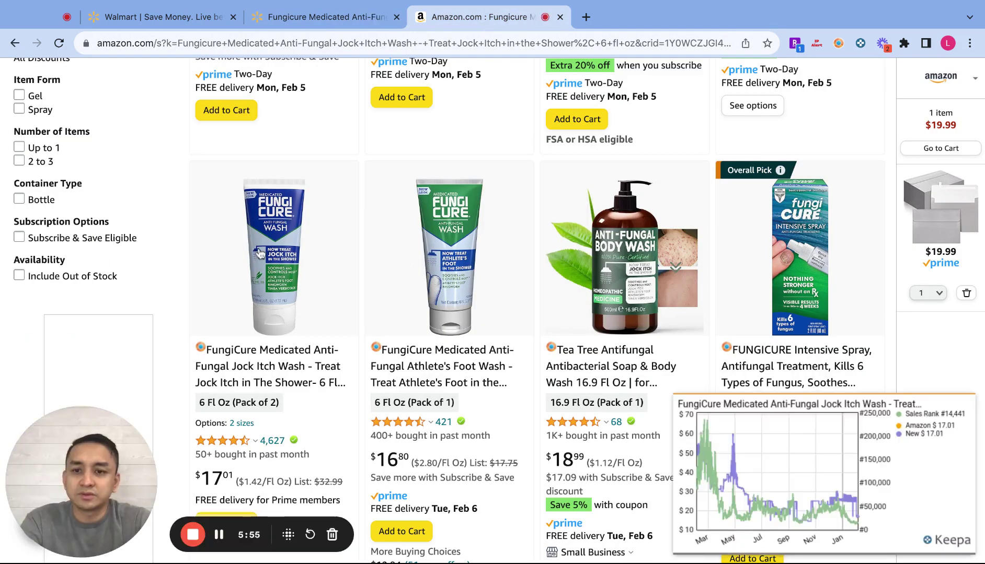
- Open the FungiCure Jock Itch Wash 6 Fl Oz (Pack of 2) listing from the Amazon results in a new tab and view it
middle_click(260, 253)
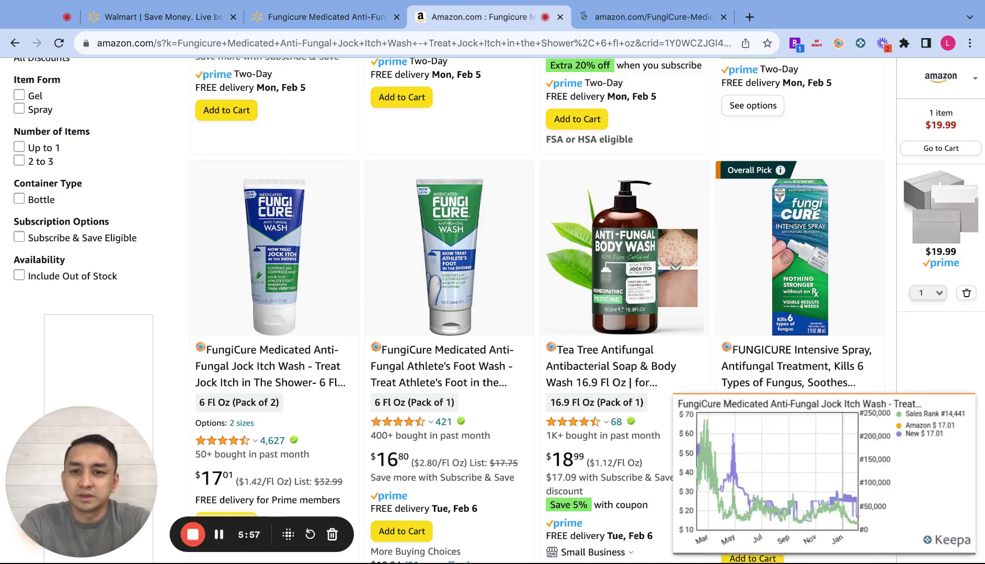
mouse_move(284, 366)
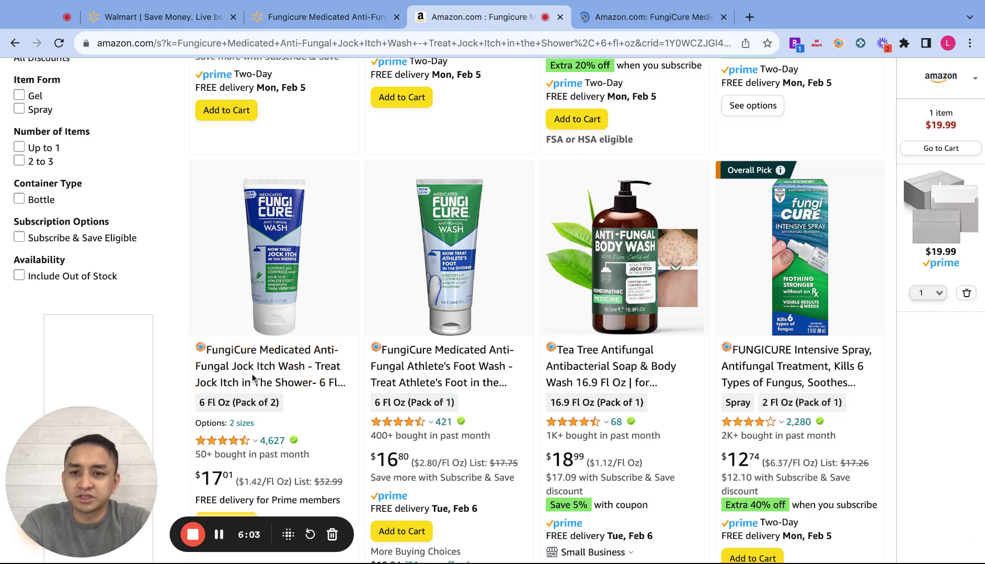
left_click(639, 20)
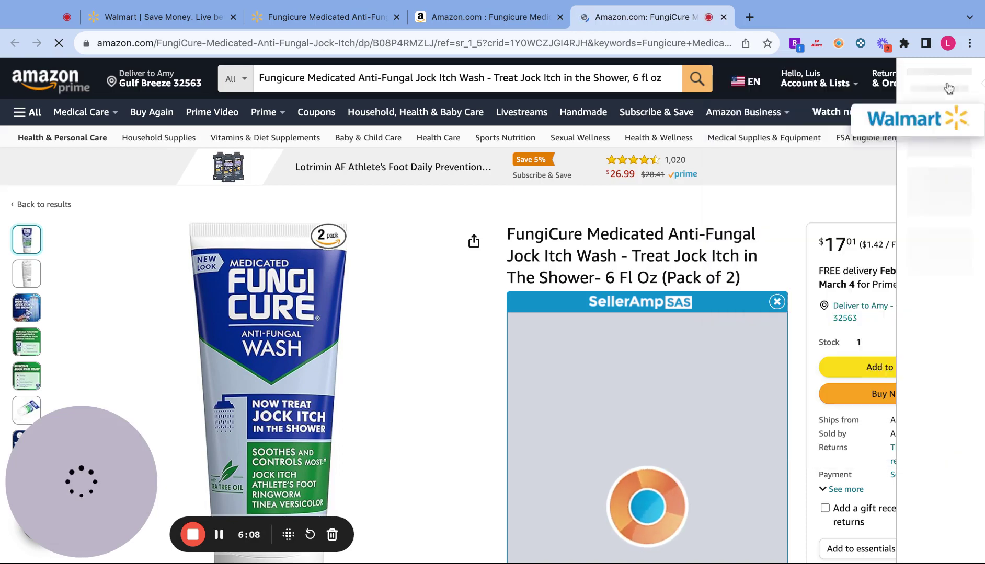
scroll(792, 243, "down", 3)
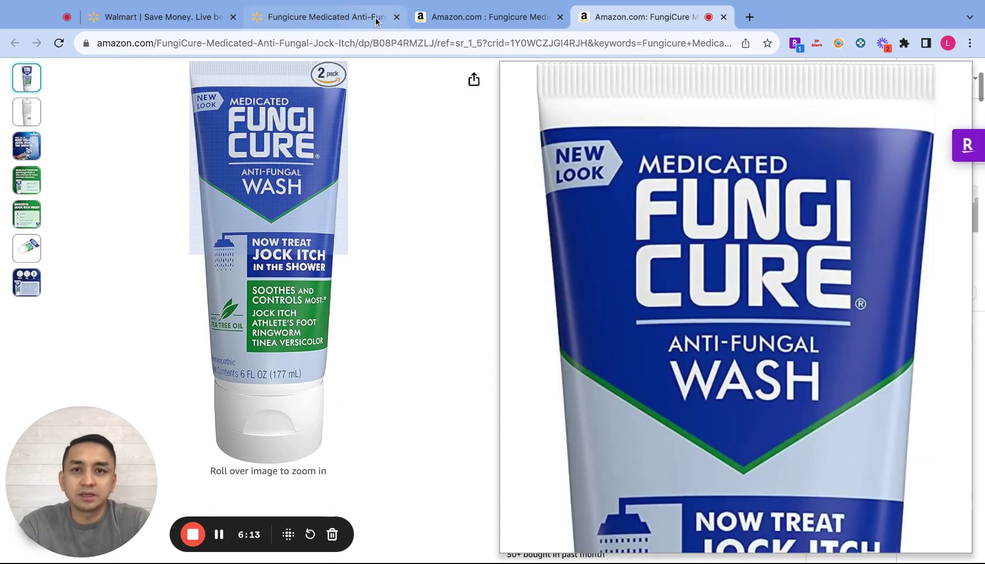
- Check the Fungicure wash's Walmart price and set the SellerAmp cost price for the two-pack listing to 9.12
left_click(480, 21)
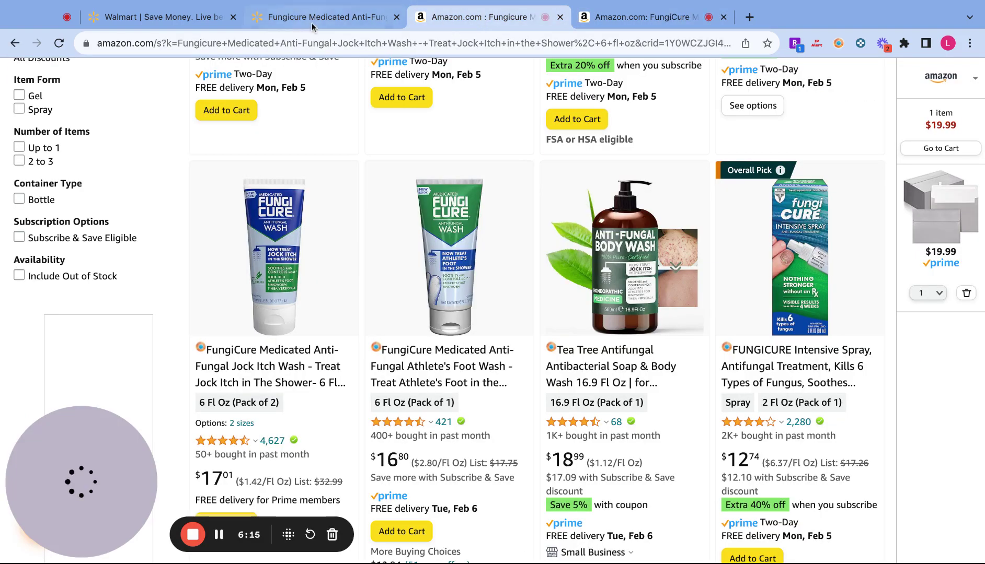
left_click(309, 18)
left_click(648, 17)
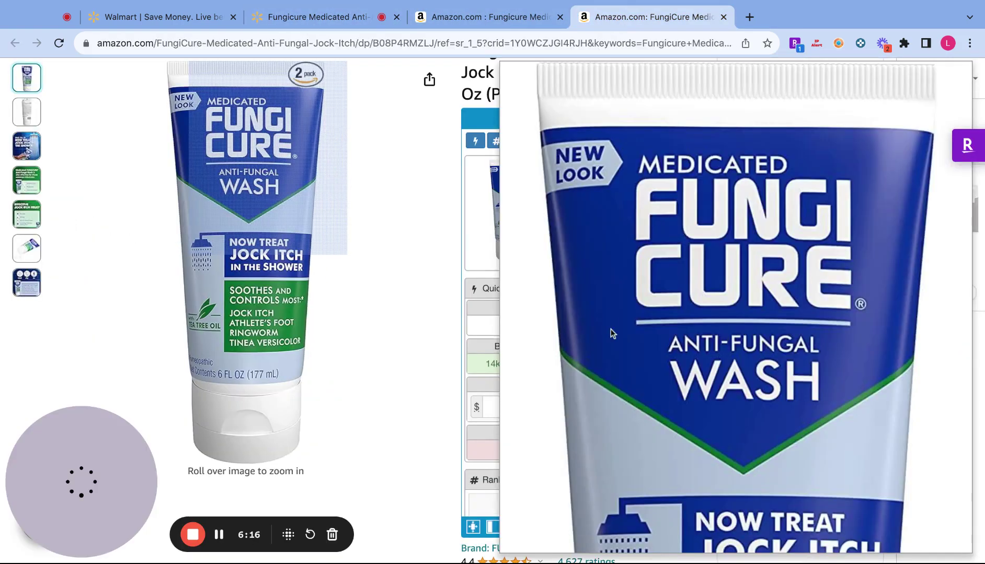
left_click(541, 413)
type("9.12")
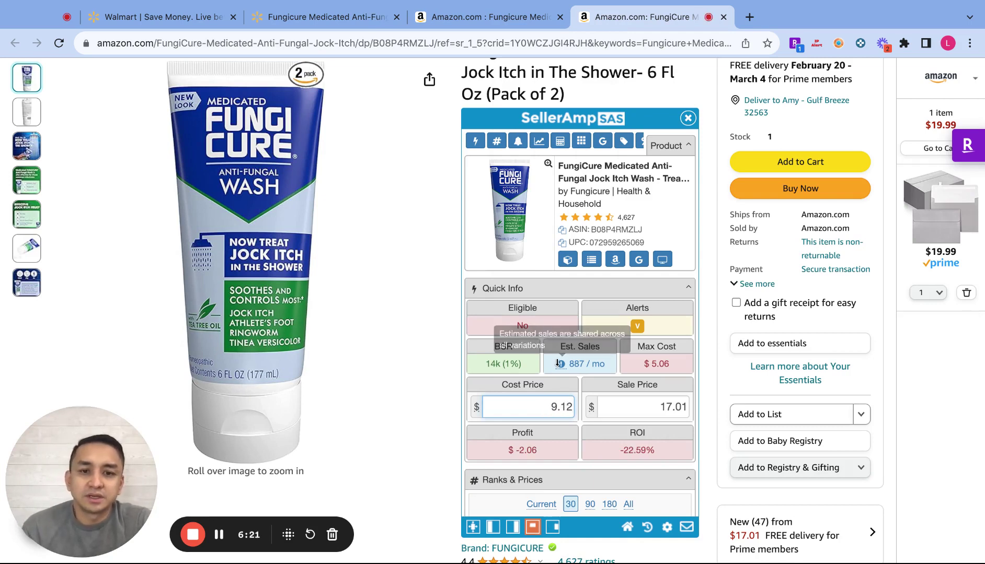
- Review SellerAmp's profit calculator and seller offers for the two-pack Fungicure listing
scroll(557, 362, "down", 2)
scroll(557, 362, "up", 3)
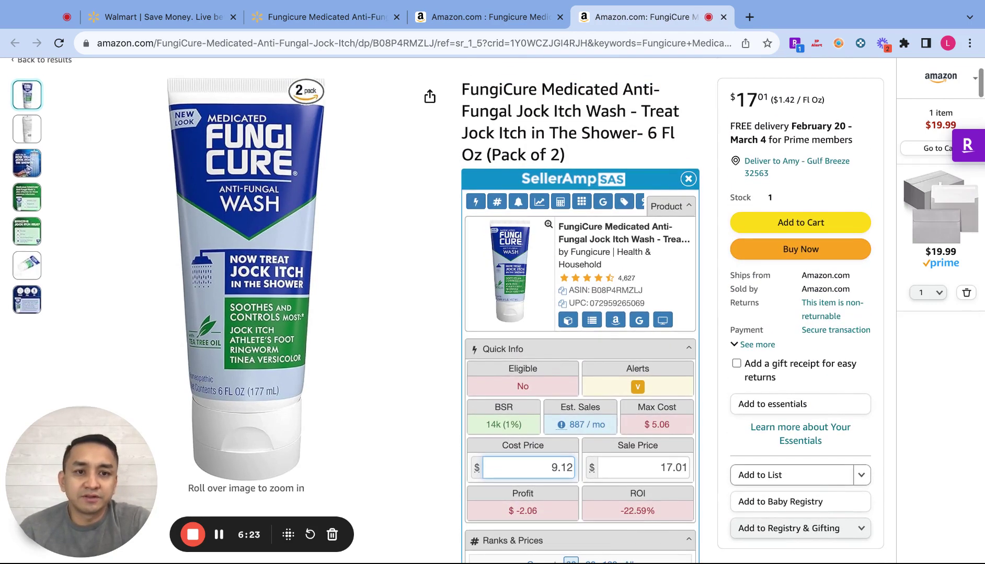
scroll(576, 355, "down", 5)
scroll(577, 356, "down", 10)
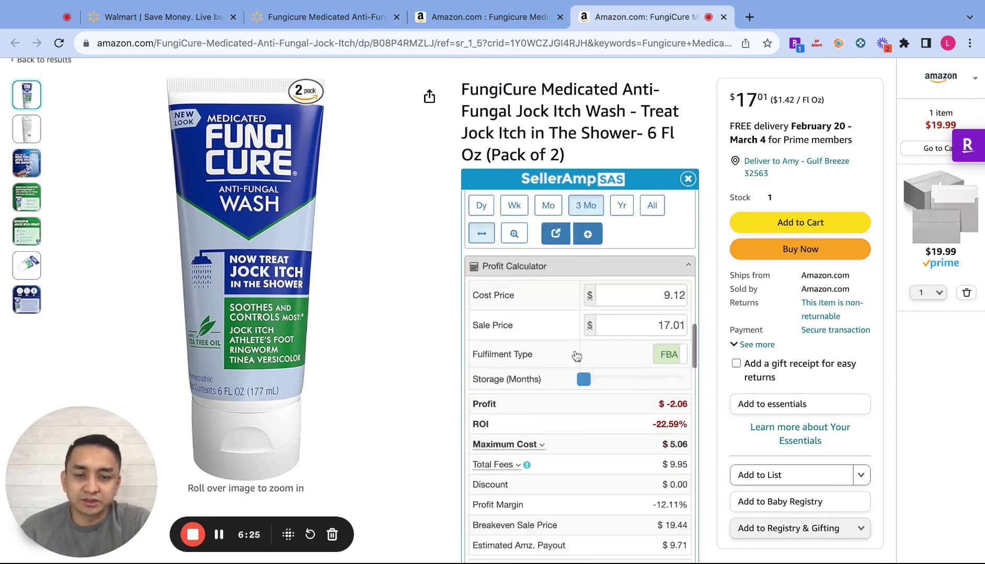
scroll(579, 366, "down", 8)
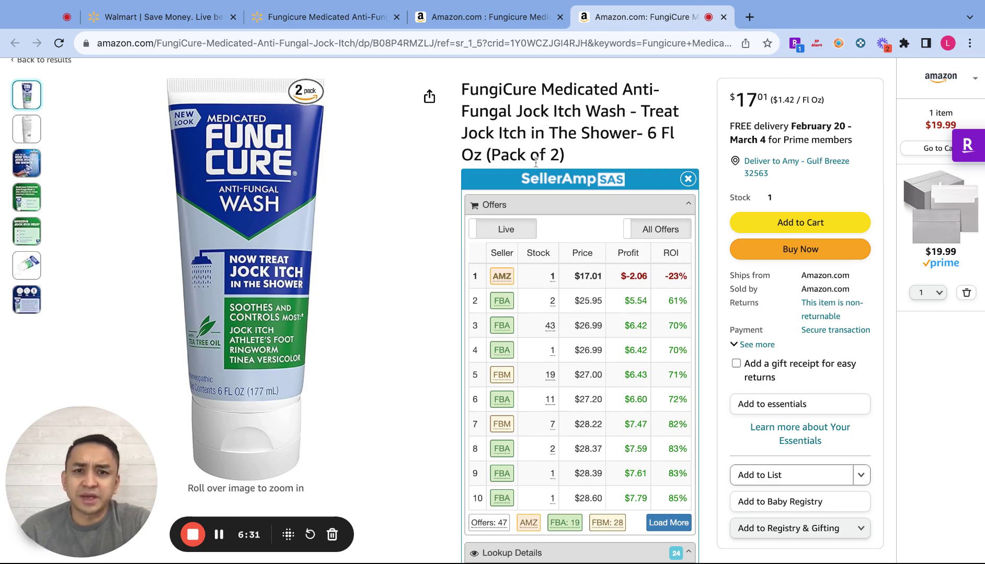
- Examine the Walmart Fungicure page's title, price and purchase details to compare it with the Amazon two-pack
left_click(515, 17)
left_click(395, 9)
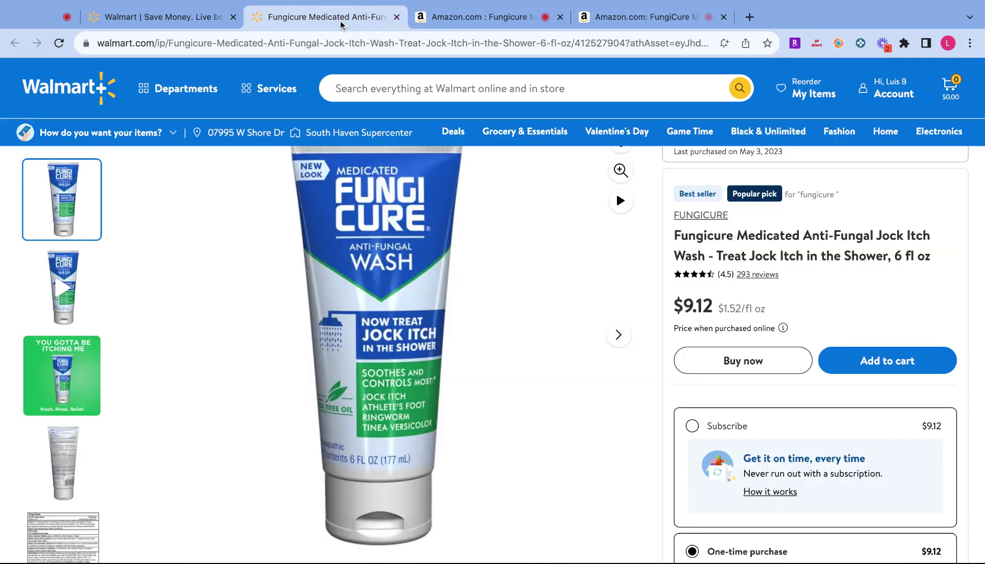
scroll(849, 287, "up", 3)
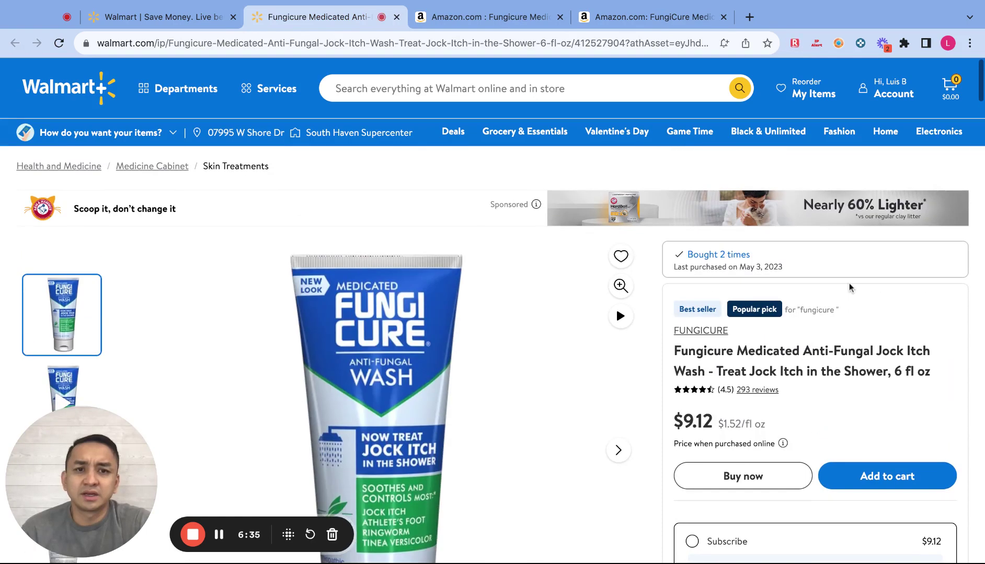
scroll(907, 308, "down", 2)
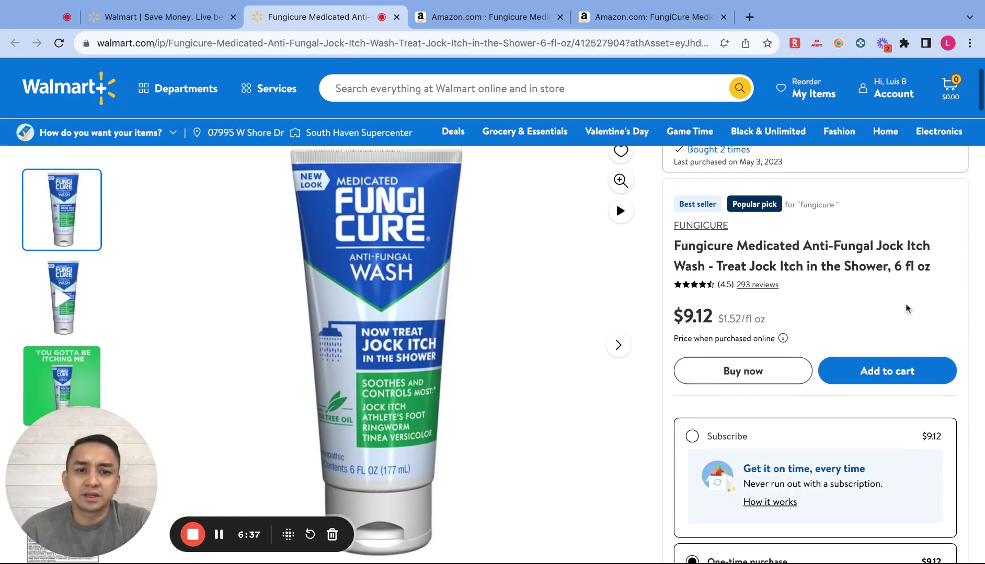
scroll(907, 309, "down", 1)
scroll(906, 308, "up", 1)
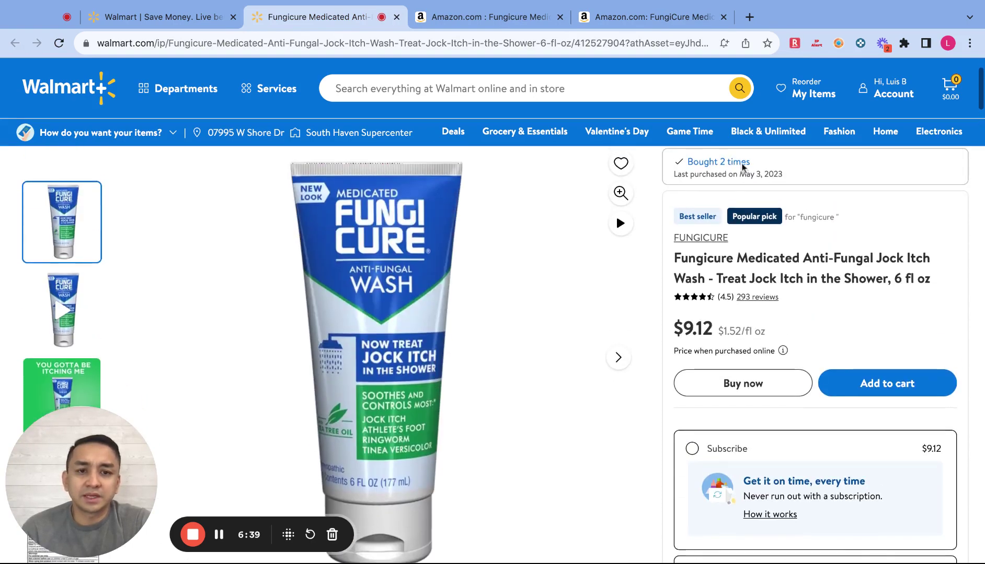
- Examine SellerAmp's variations, charts, ranks and alerts for the two-pack Fungicure listing
left_click(615, 23)
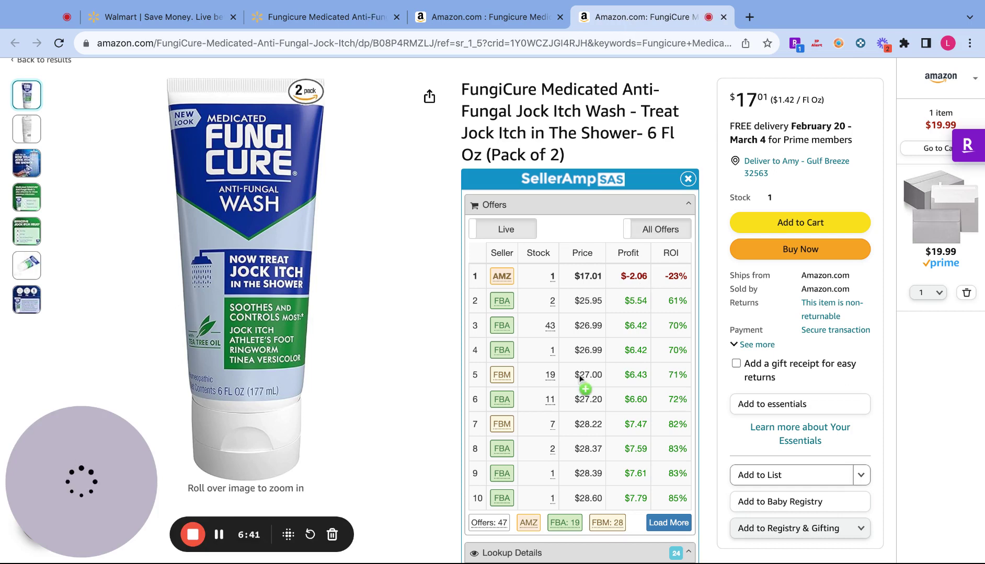
scroll(580, 379, "down", 10)
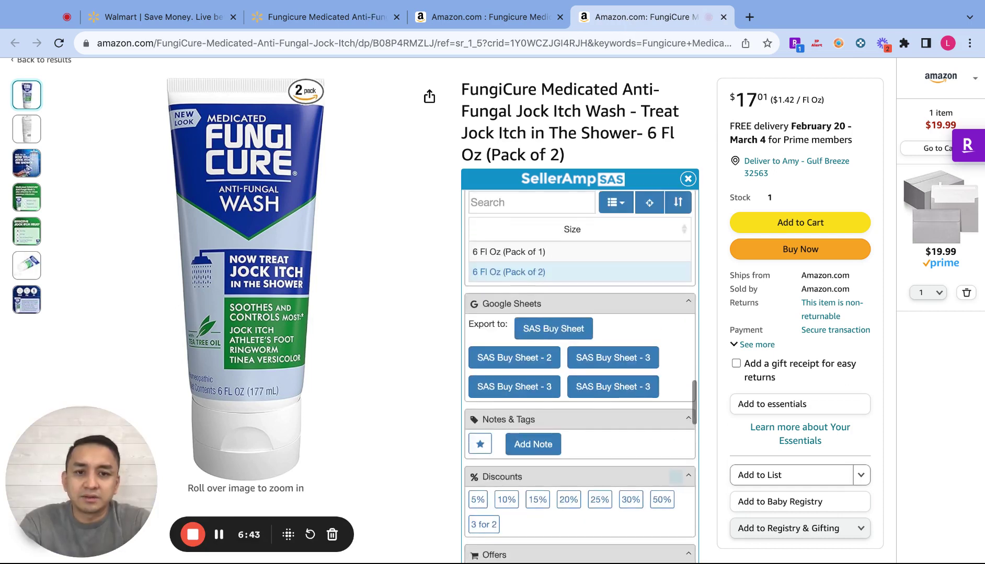
scroll(580, 378, "up", 5)
scroll(580, 379, "down", 2)
scroll(580, 376, "up", 10)
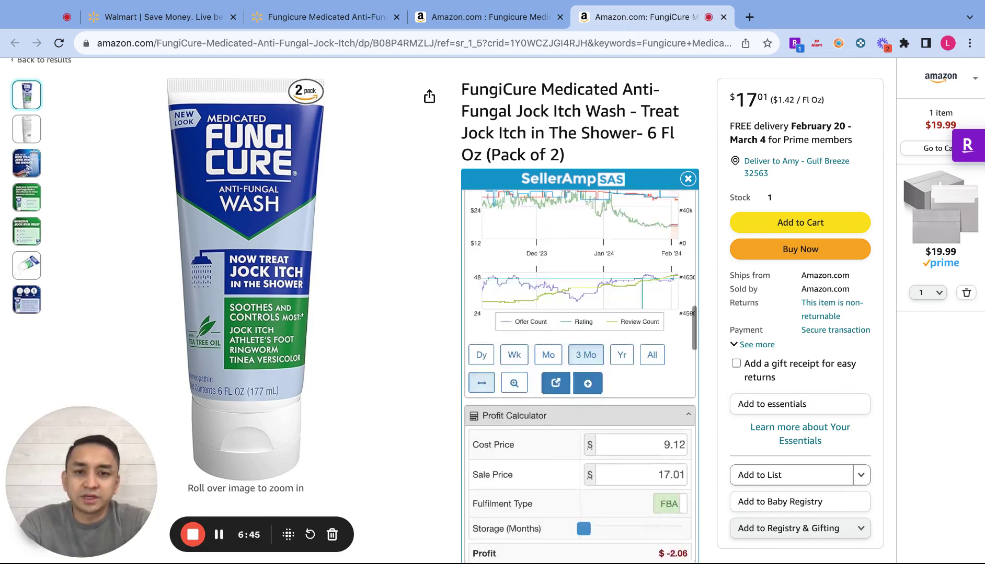
scroll(580, 376, "down", 5)
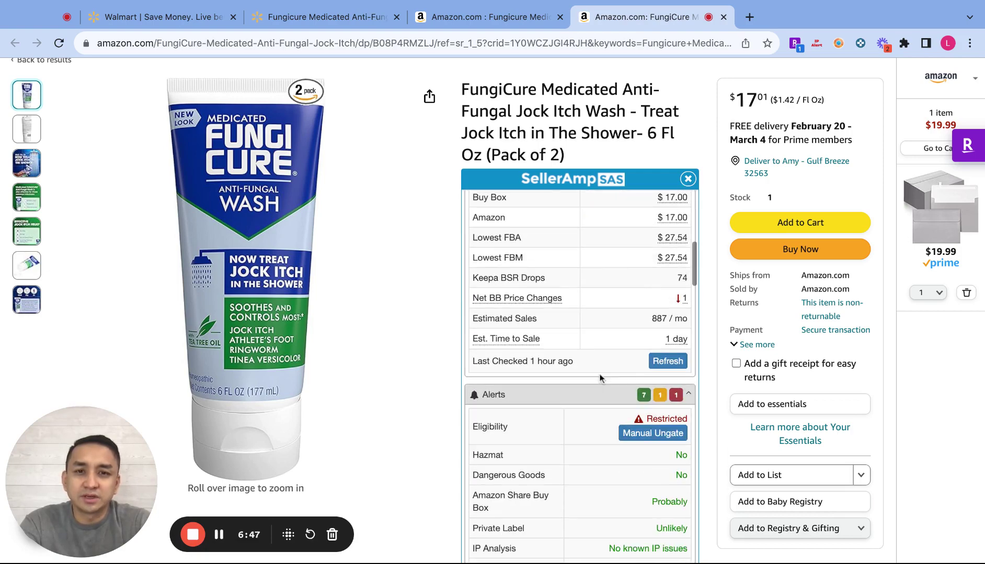
- Set the two-pack's SellerAmp cost price to 19.24 and review the profit on each seller offer
scroll(682, 390, "up", 5)
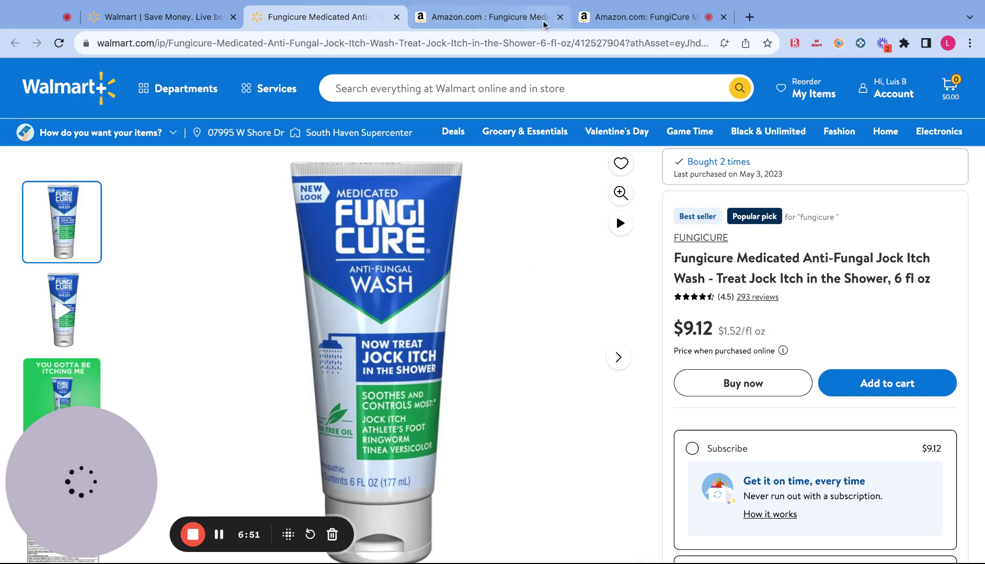
left_click(627, 16)
type("19.24")
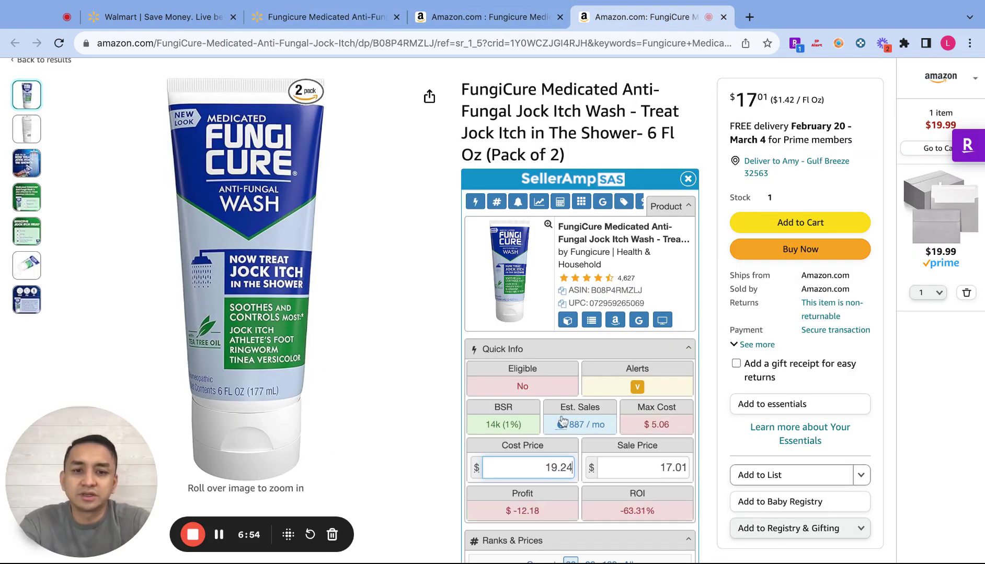
scroll(562, 421, "down", 20)
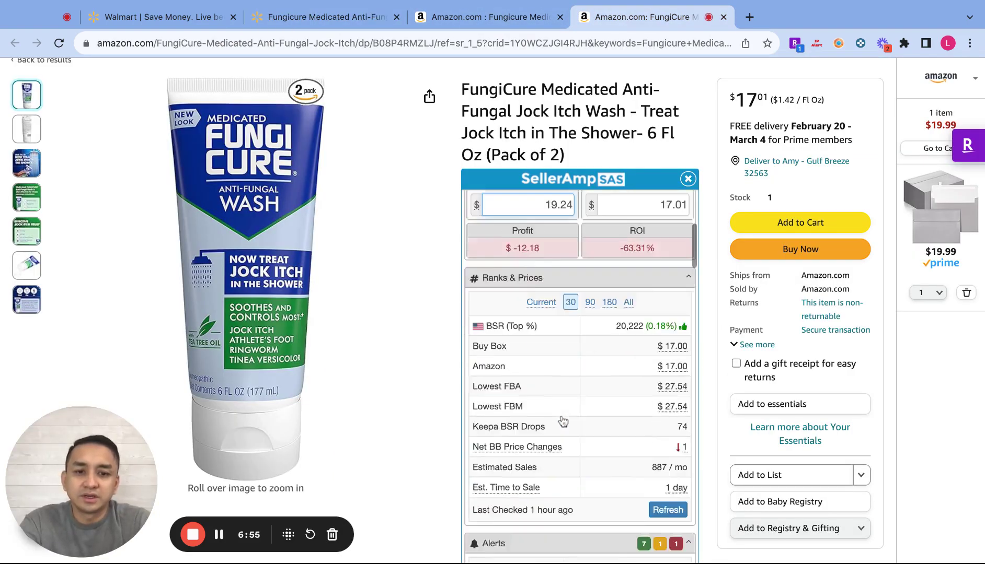
scroll(575, 408, "down", 3)
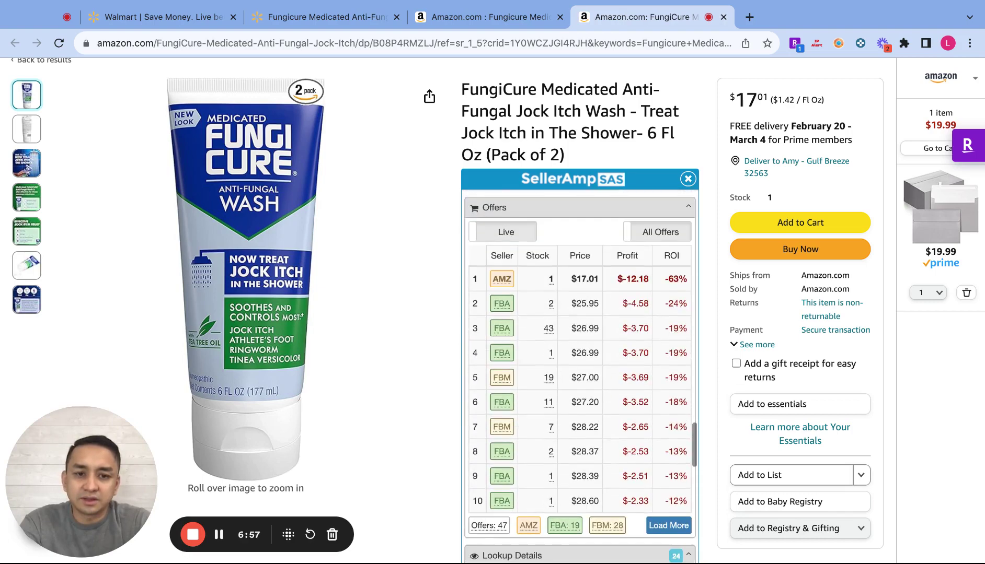
- Check the size variations and switch the Amazon listing to the 6 Fl Oz (Pack of 1) option
scroll(574, 407, "up", 10)
scroll(575, 408, "down", 3)
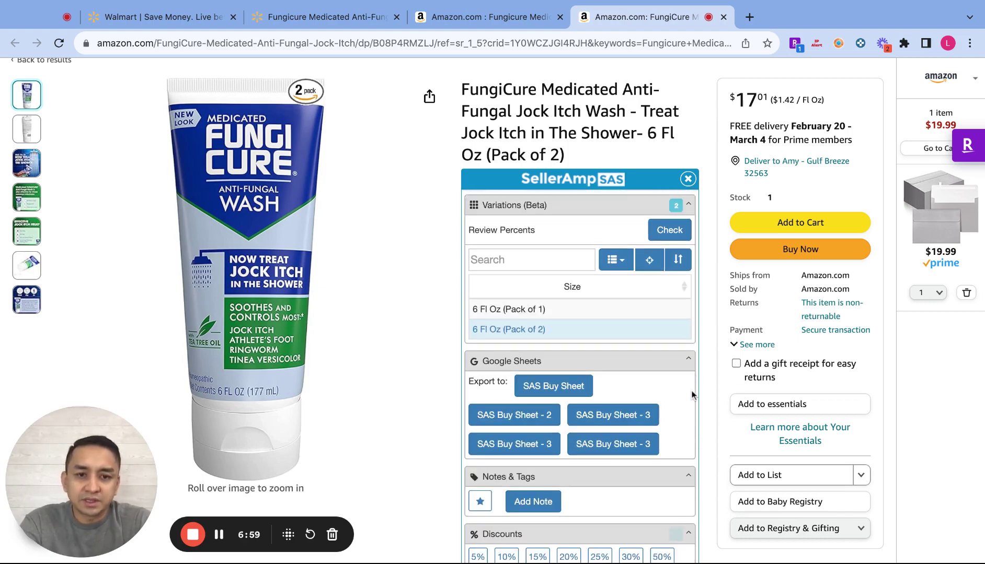
scroll(705, 395, "down", 7)
scroll(705, 395, "down", 4)
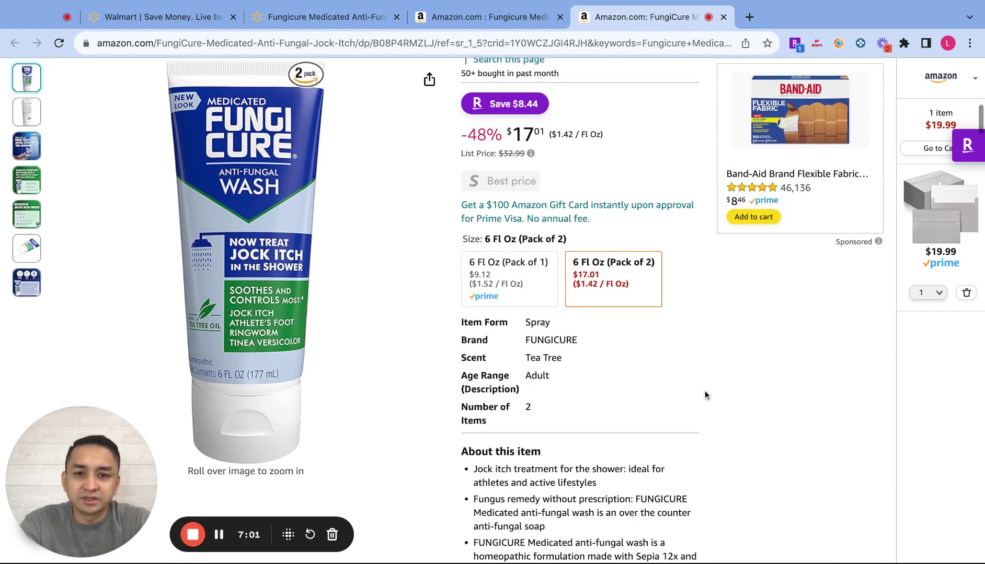
left_click(497, 275)
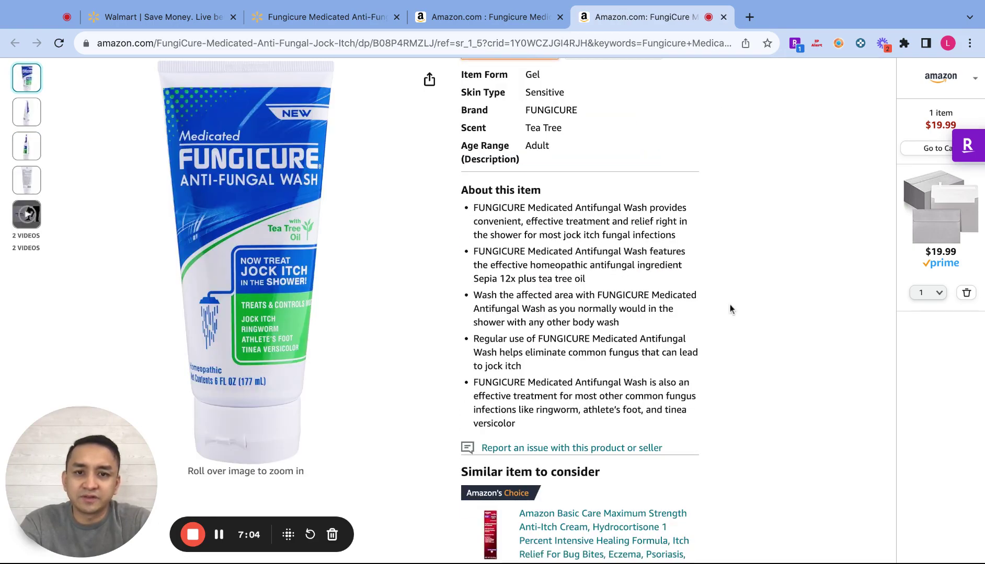
scroll(730, 309, "up", 10)
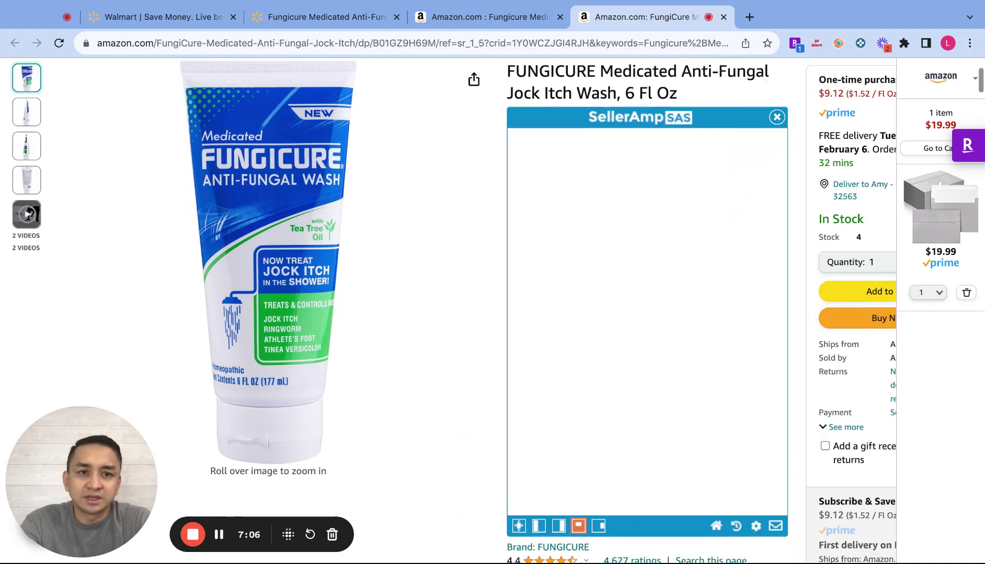
- Recheck the Walmart Fungicure page and set the single pack's SellerAmp cost price to 9.12
key("ctrl+shift+Tab")
key("ctrl+shift+Tab")
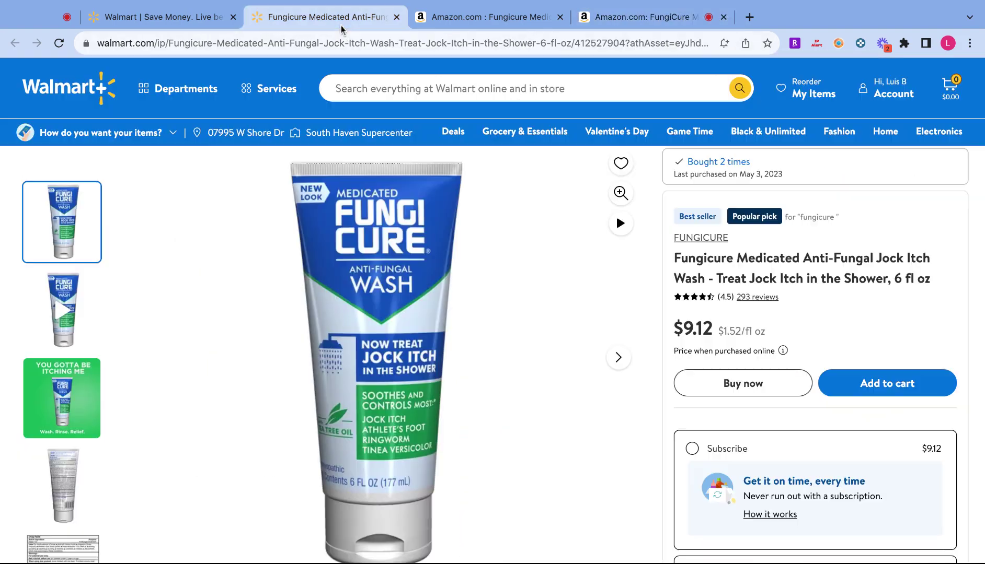
left_click(635, 18)
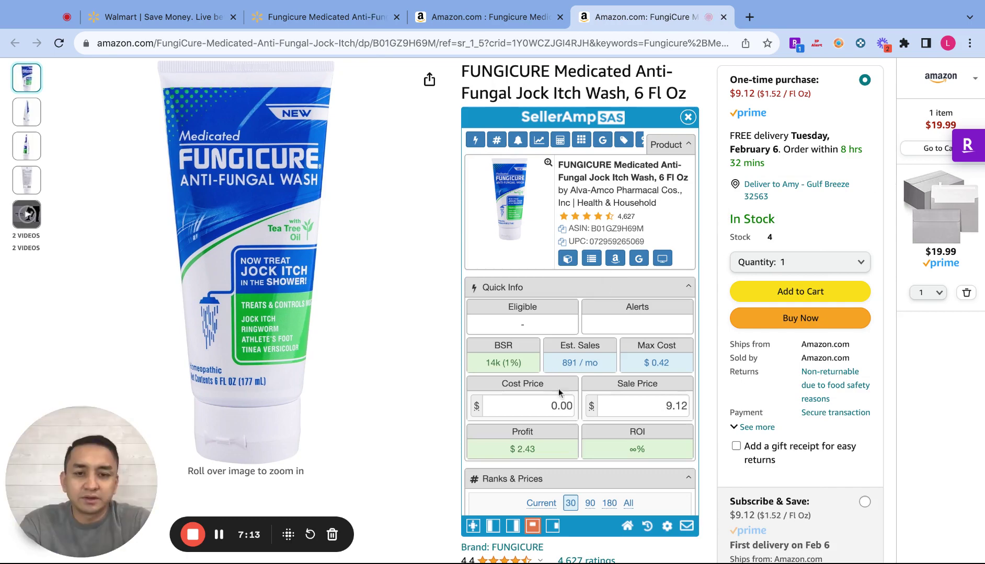
left_click(554, 406)
type("9.12")
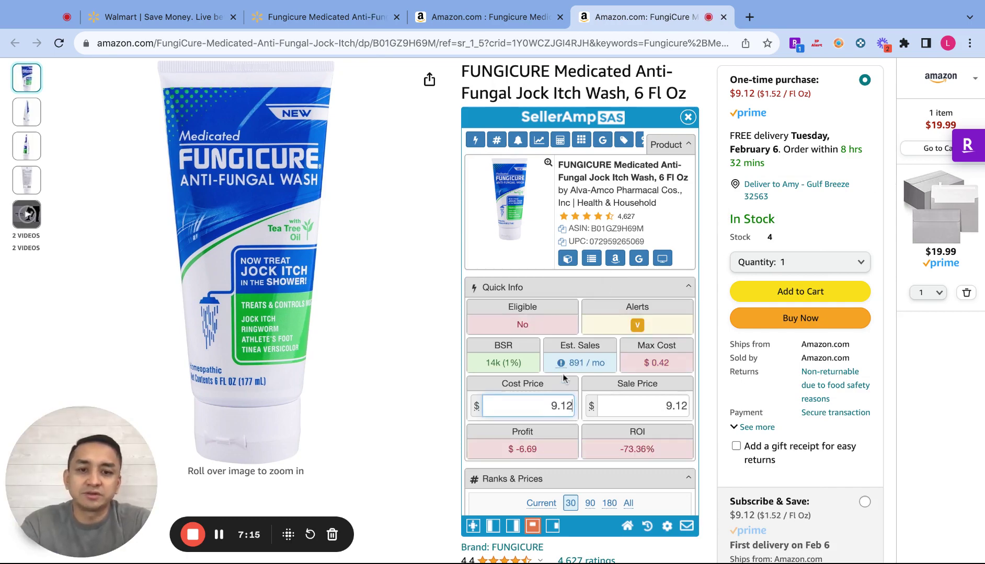
- Review SellerAmp's profit figures, seller offers and price charts for the single-pack Fungicure listing
scroll(563, 377, "down", 2)
scroll(564, 377, "down", 15)
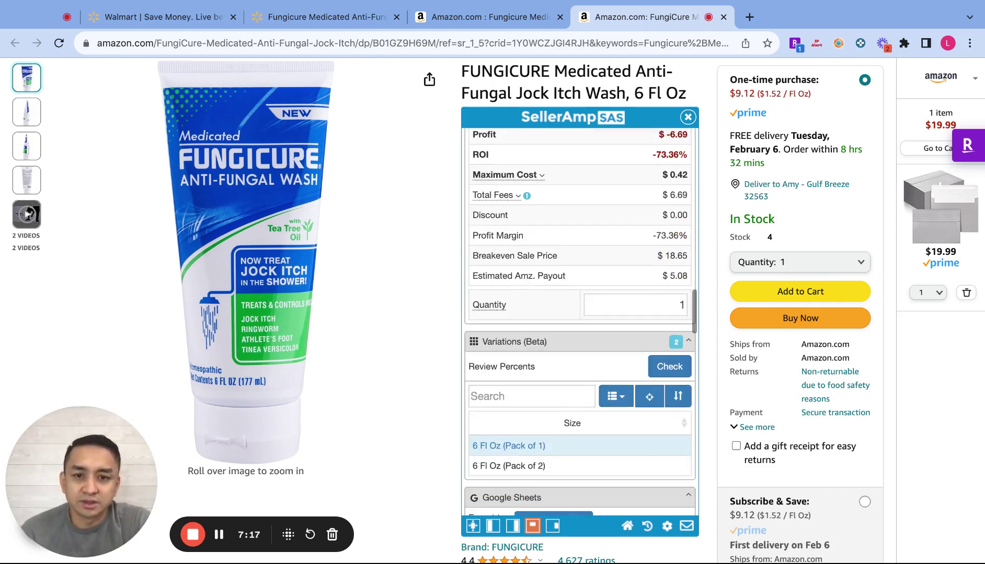
scroll(579, 324, "down", 10)
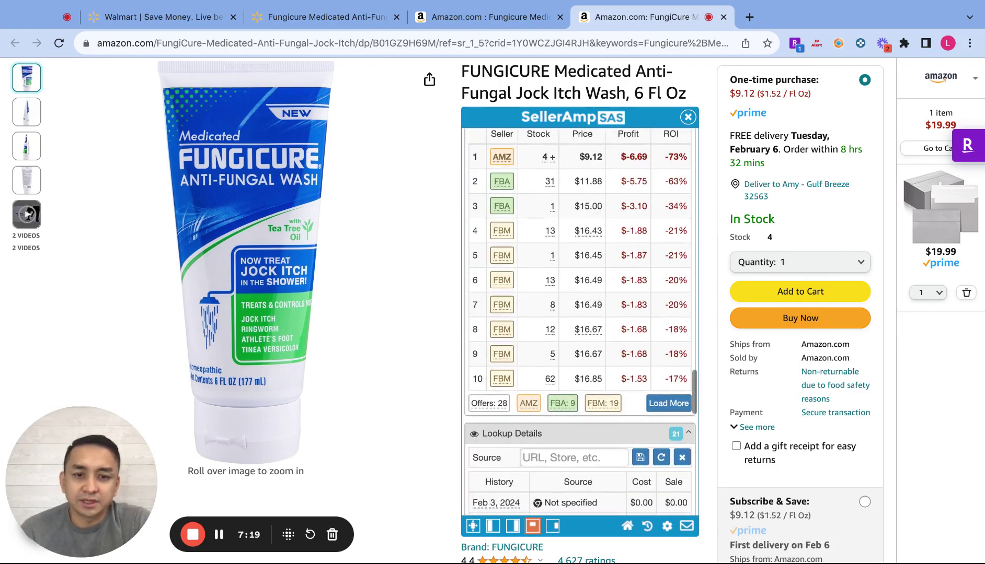
scroll(579, 324, "up", 15)
scroll(579, 324, "up", 10)
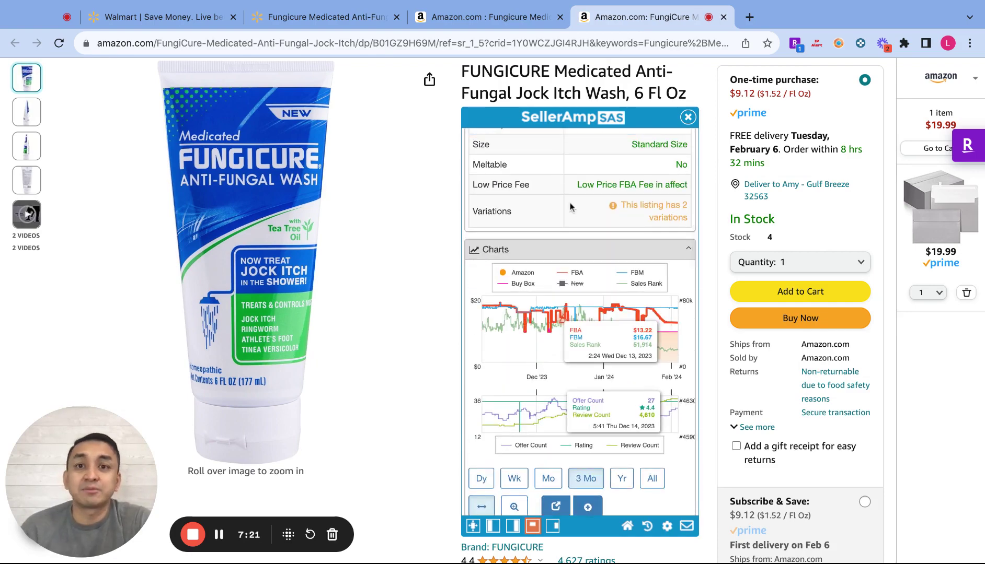
- Revisit the reorder essentials on the Walmart home page and the Fungicure product page
left_click(473, 17)
left_click(317, 16)
left_click(143, 16)
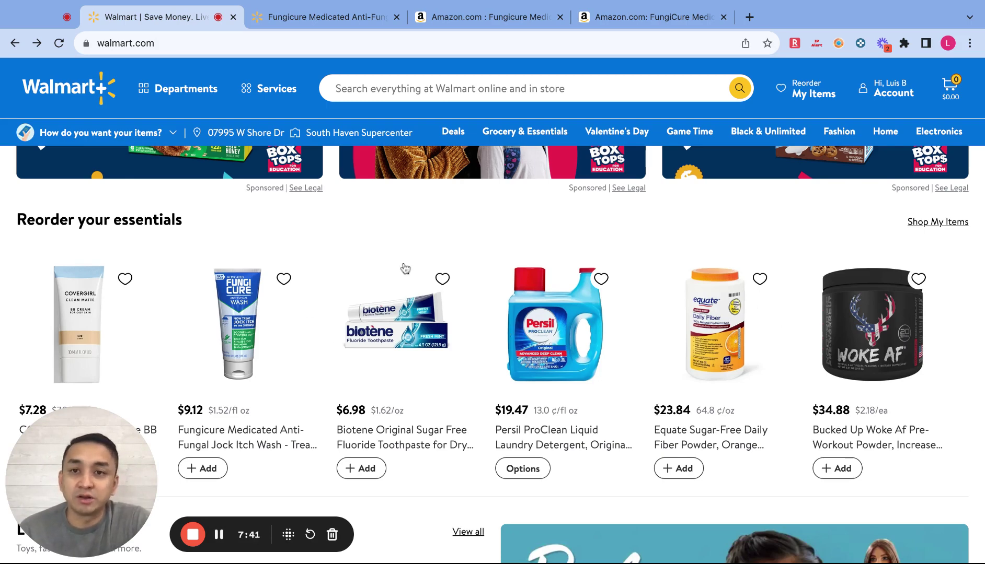
left_click(311, 11)
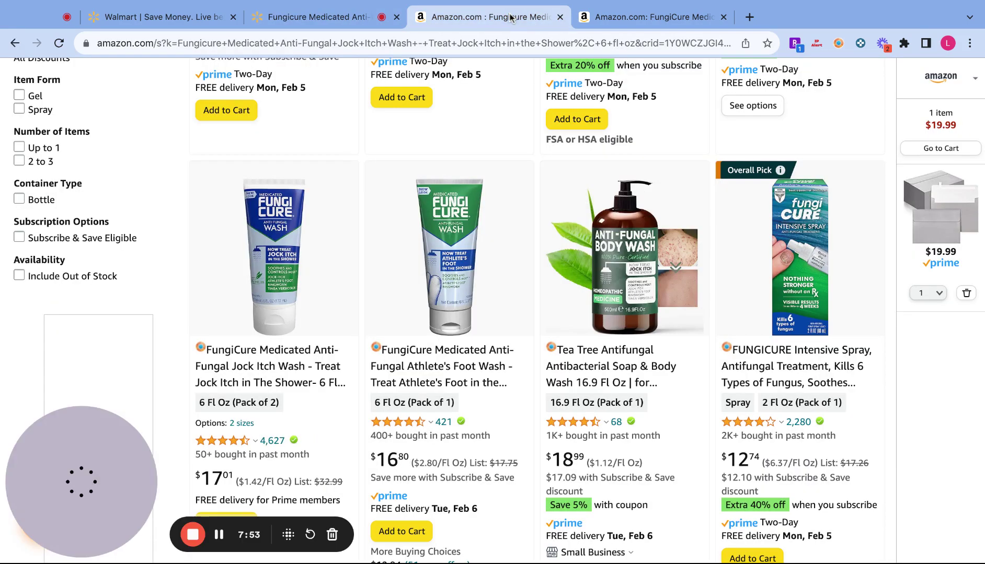
- Look through the Amazon search results again and preview the Keepa chart for the two-pack FungiCure Jock Itch Wash
left_click(509, 18)
scroll(535, 189, "up", 10)
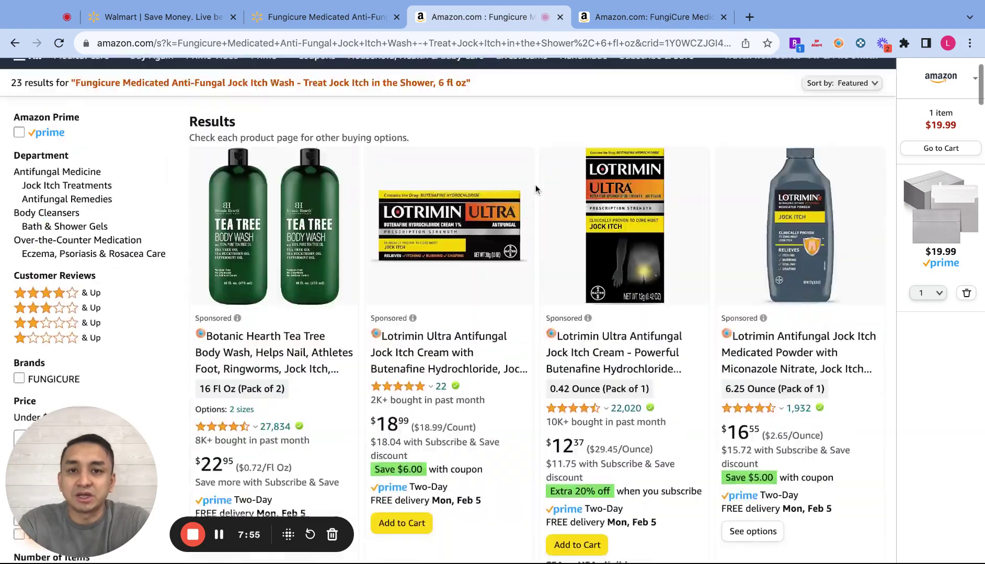
scroll(535, 185, "down", 10)
mouse_move(242, 226)
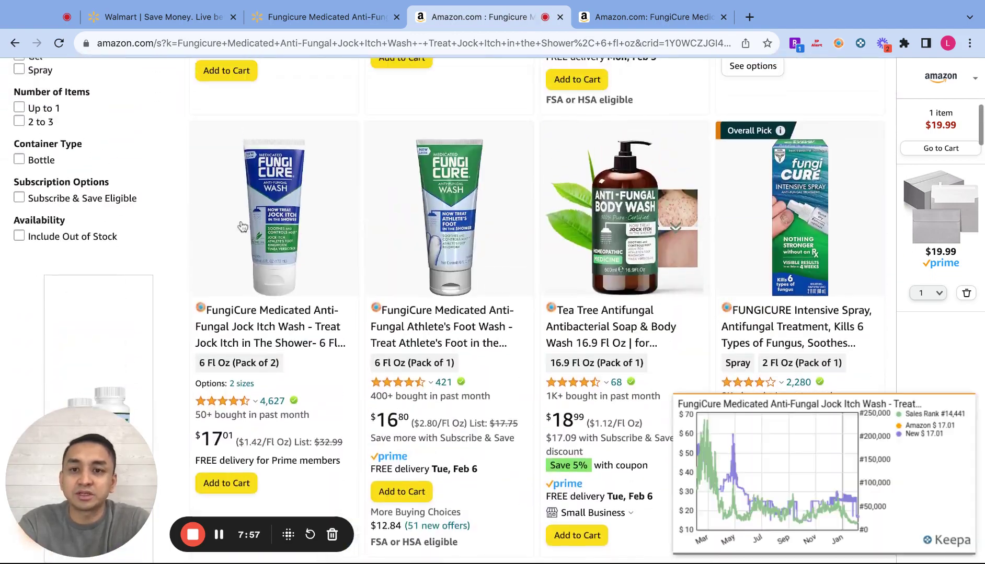